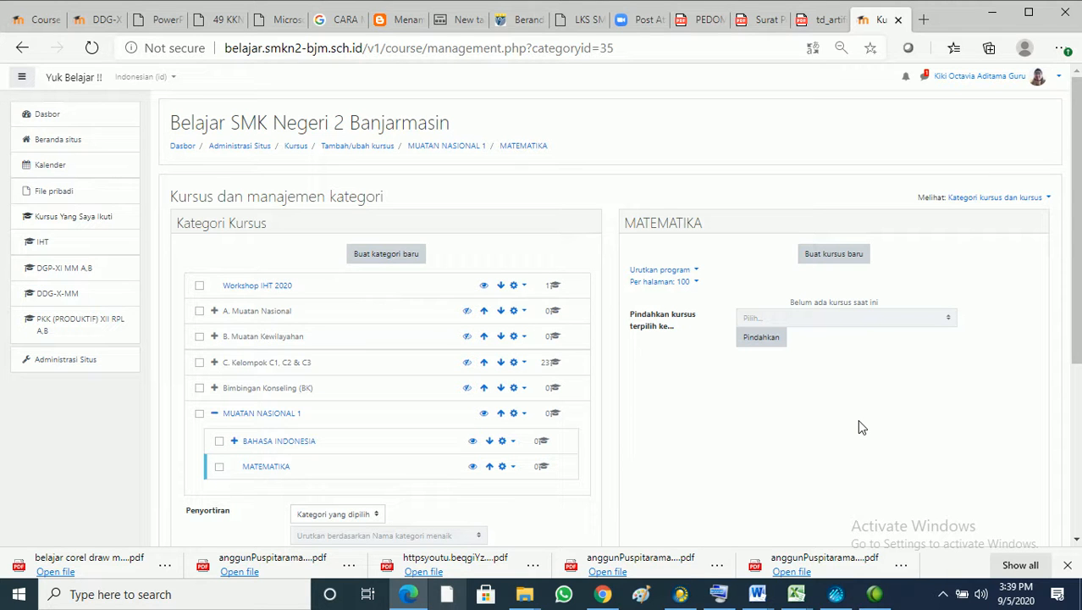
Start a new course in the KELAS X category under MUATAN NASIONAL 1 / BAHASA INDONESIA
click(279, 442)
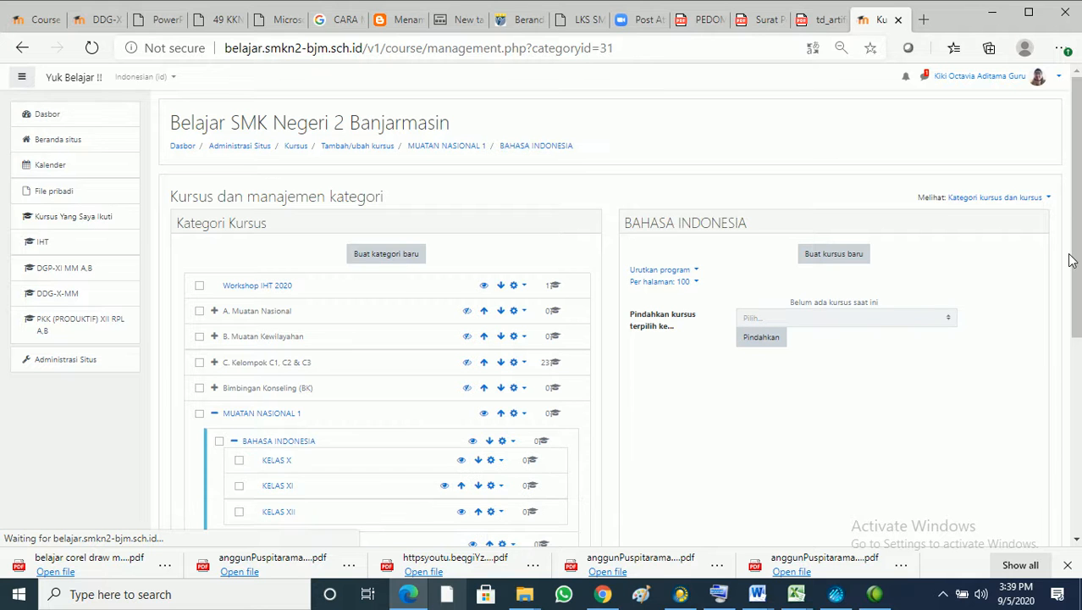
scroll(1074, 235, down, 4)
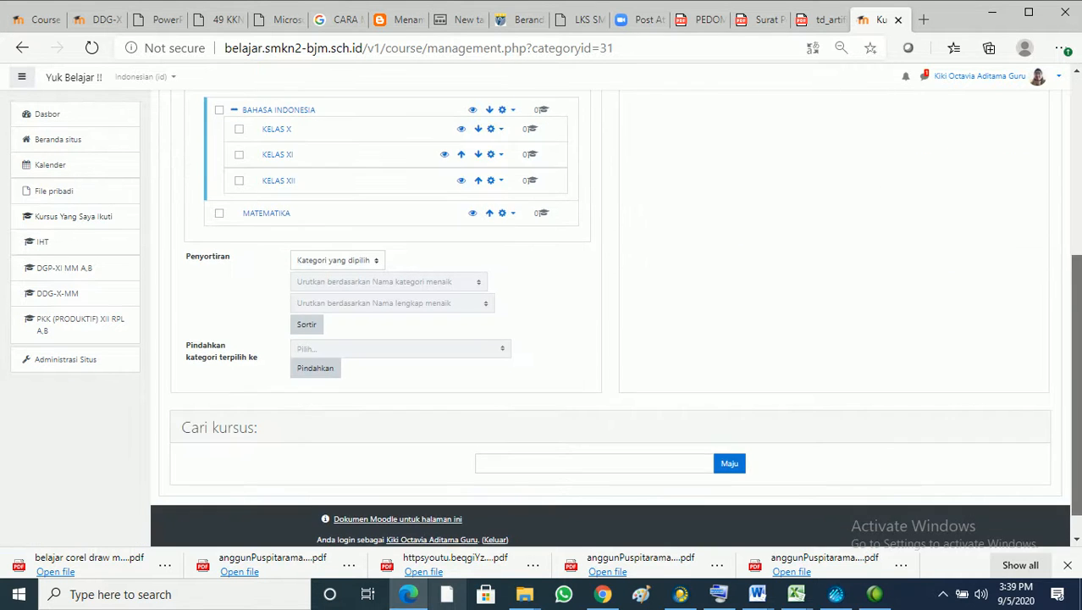
scroll(1069, 265, up, 4)
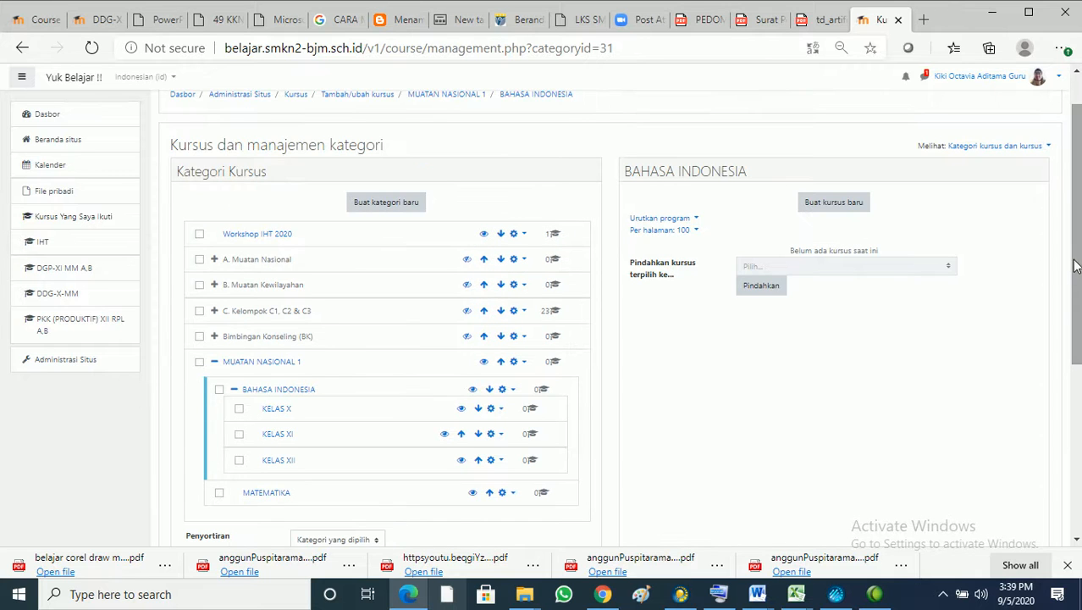
click(277, 412)
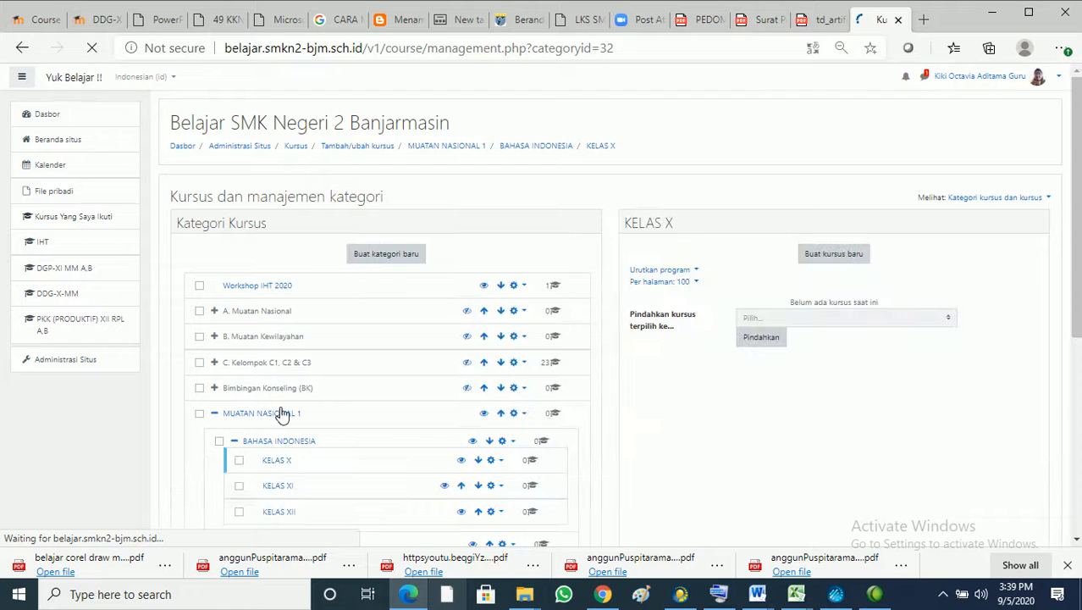
drag(1078, 271, 1072, 326)
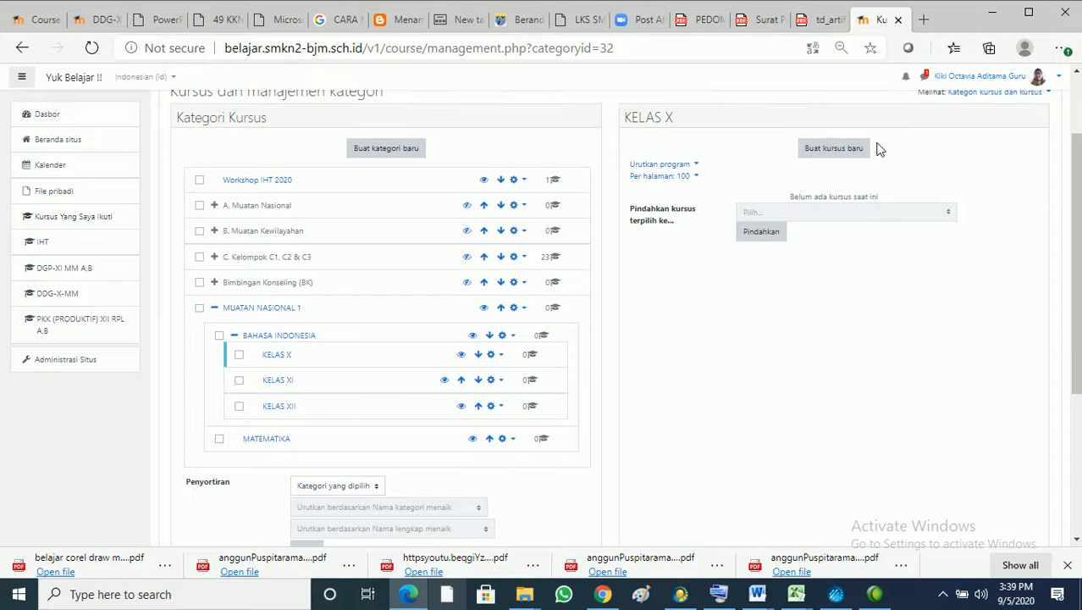
click(848, 151)
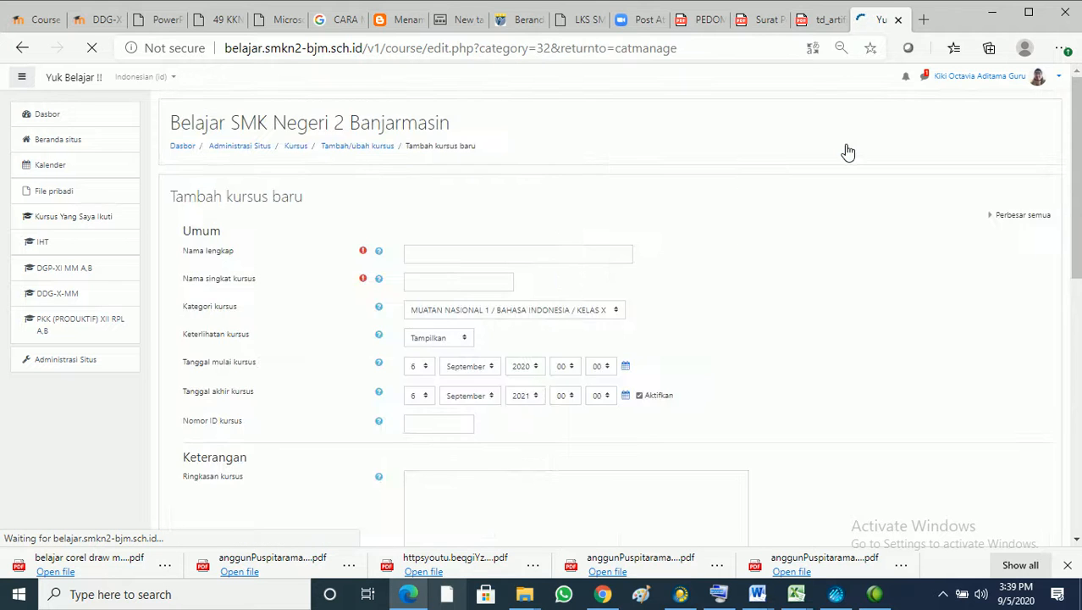
Enter "BAHASA INDONESIA KELAS X RPL A,, B" as the course's full name and "BHS INA KELAS X RPL A,B" as its short name
click(461, 254)
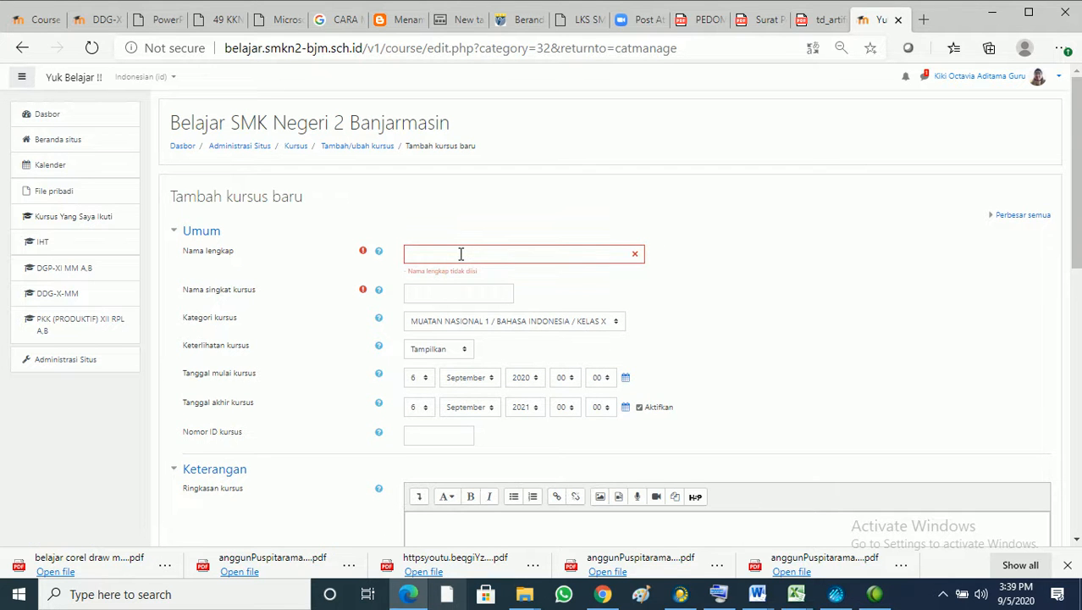
scroll(460, 252, down, 5)
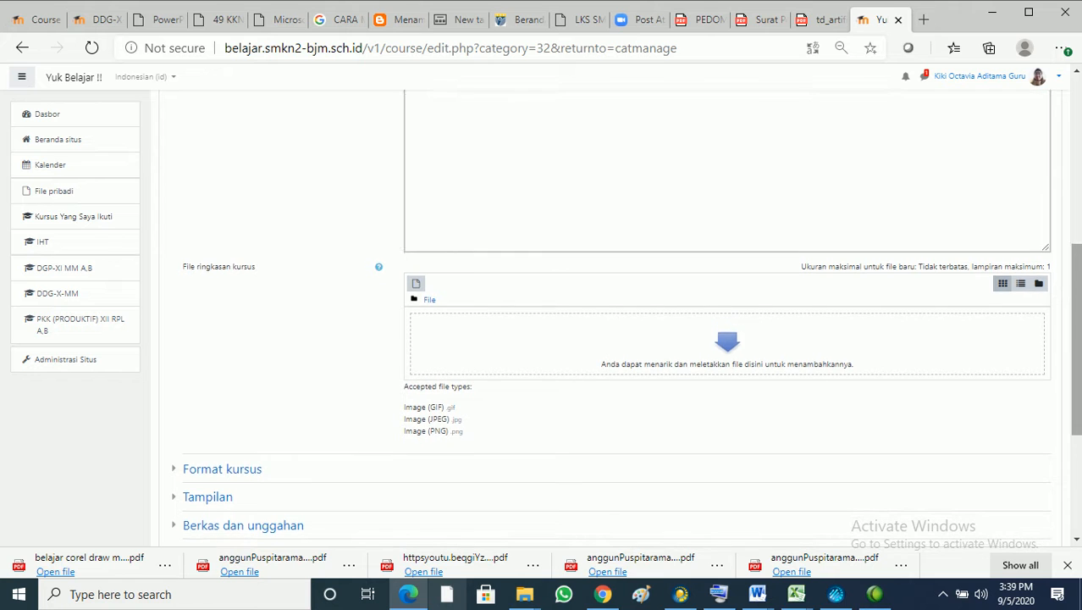
drag(1077, 271, 1078, 109)
click(489, 255)
text(BAHASA )
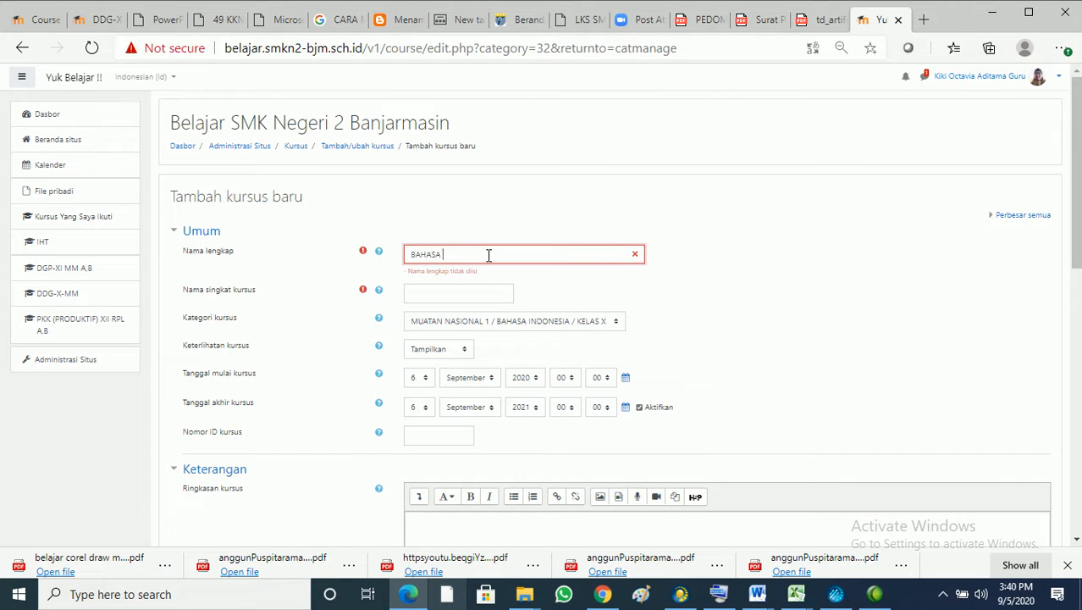
text(INDONESIA KELAS X RPL A, ,  B)
drag(555, 255, 404, 259)
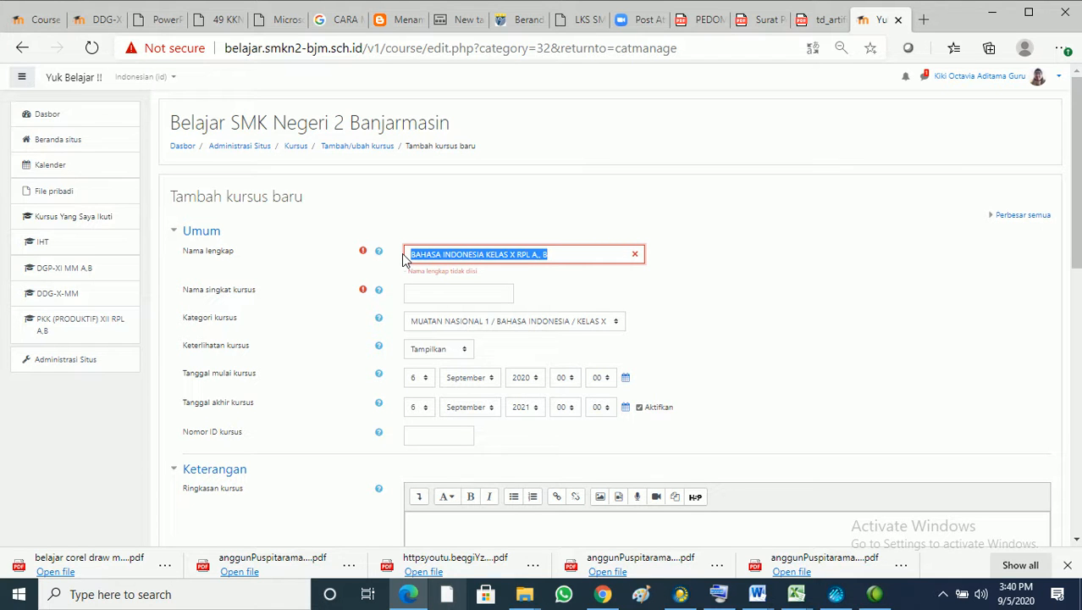
click(425, 293)
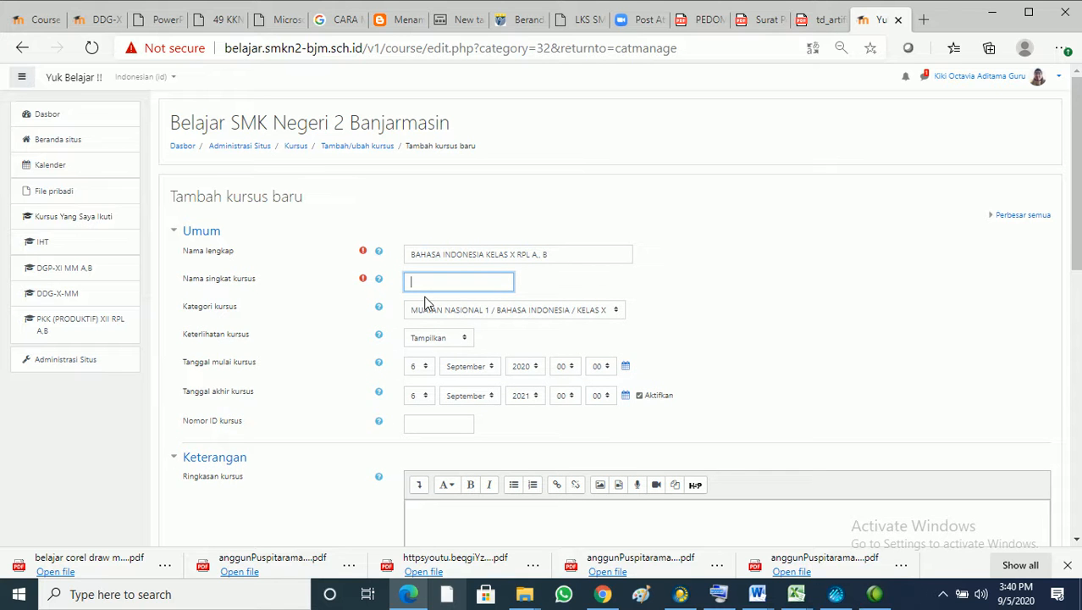
text(BHS INA KELAS X RPL A,B)
Set the course start date to 5 September 2020 and save the new course
click(426, 371)
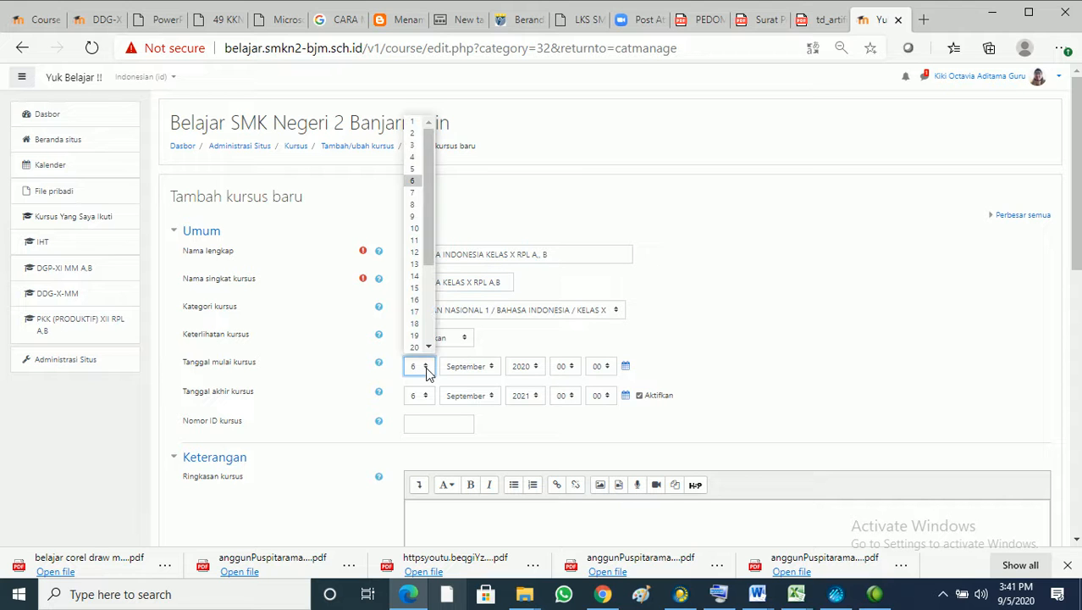
click(413, 171)
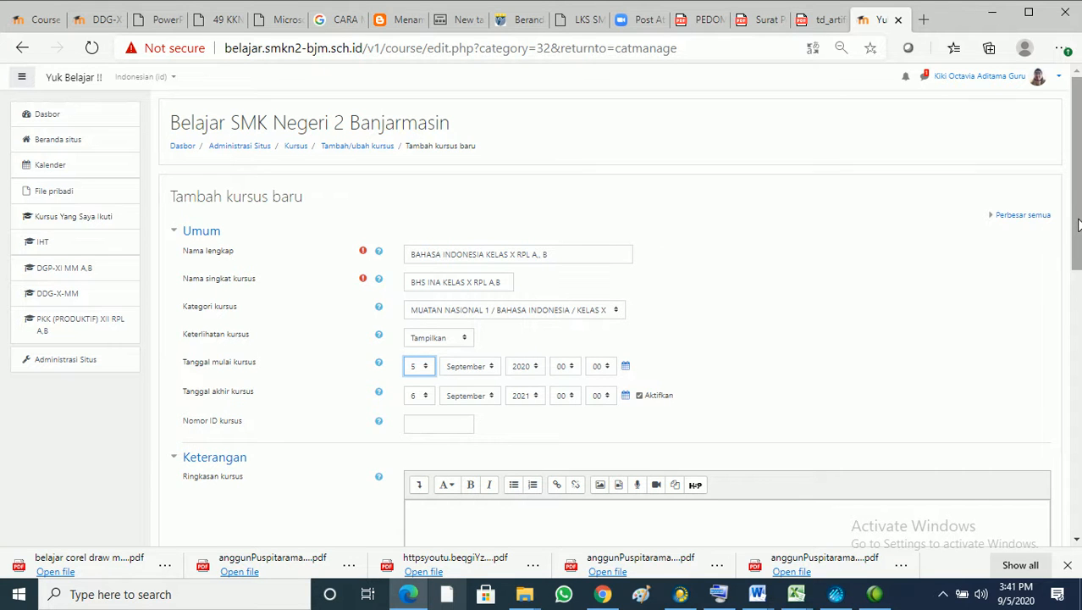
drag(1078, 225, 1078, 458)
click(471, 495)
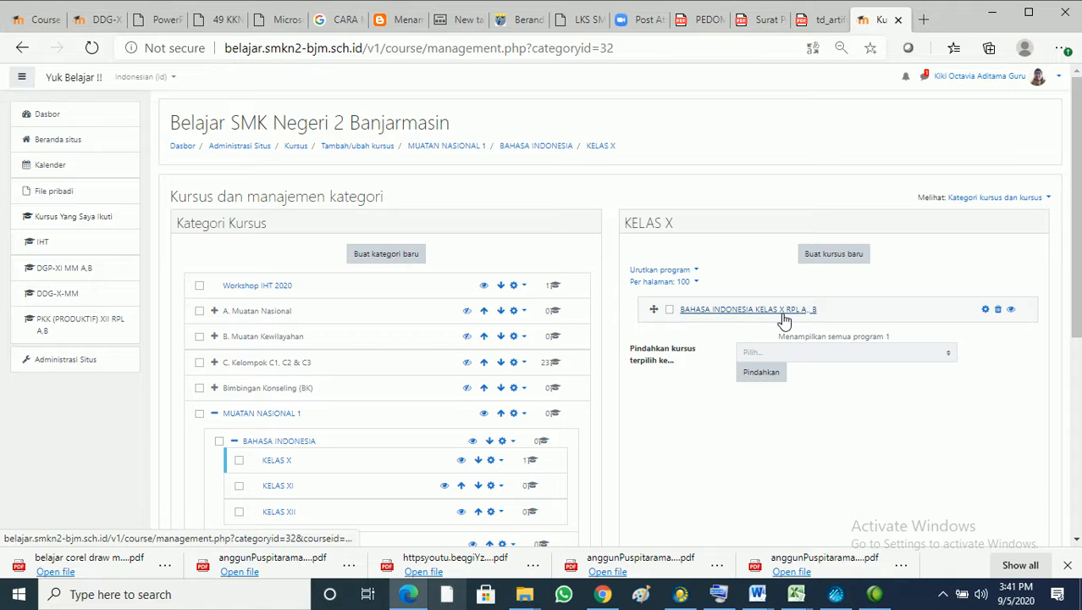
Open the page of the new BAHASA INDONESIA KELAS X RPL A,, B course from its details
click(726, 310)
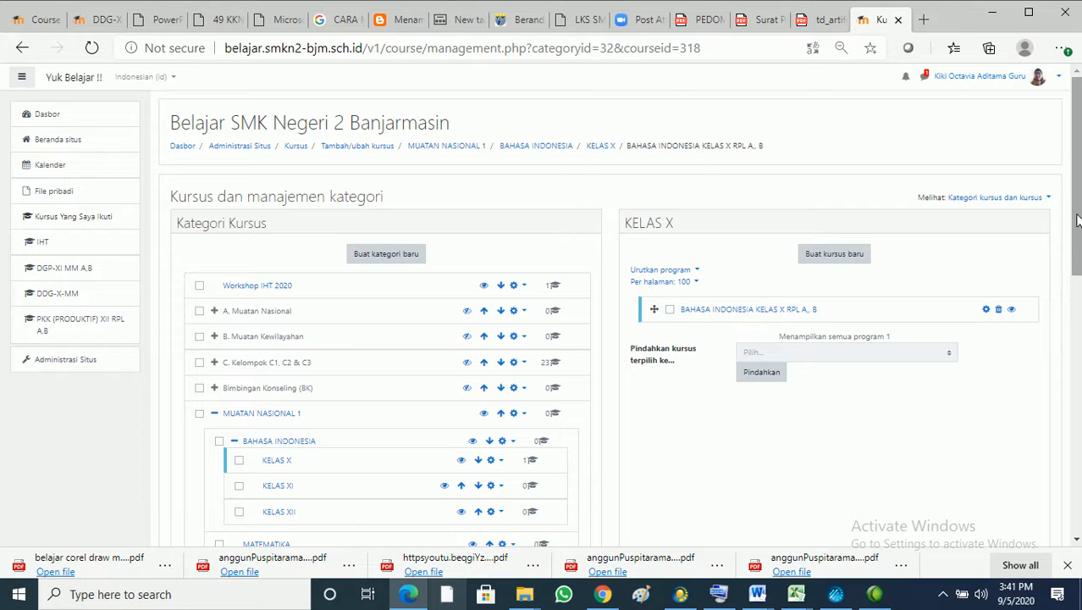
scroll(1078, 221, down, 6)
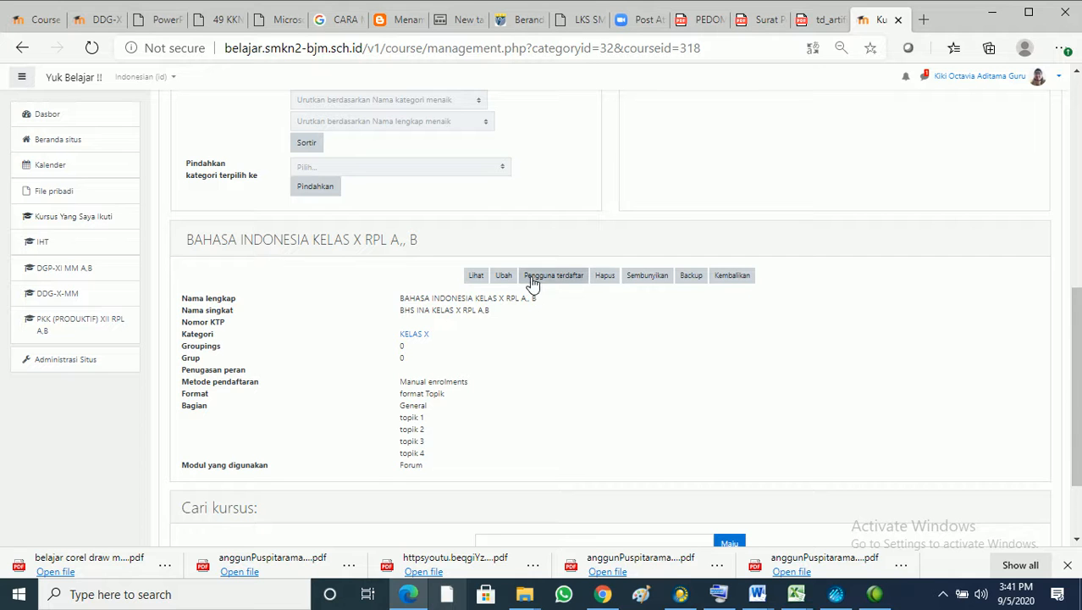
click(476, 277)
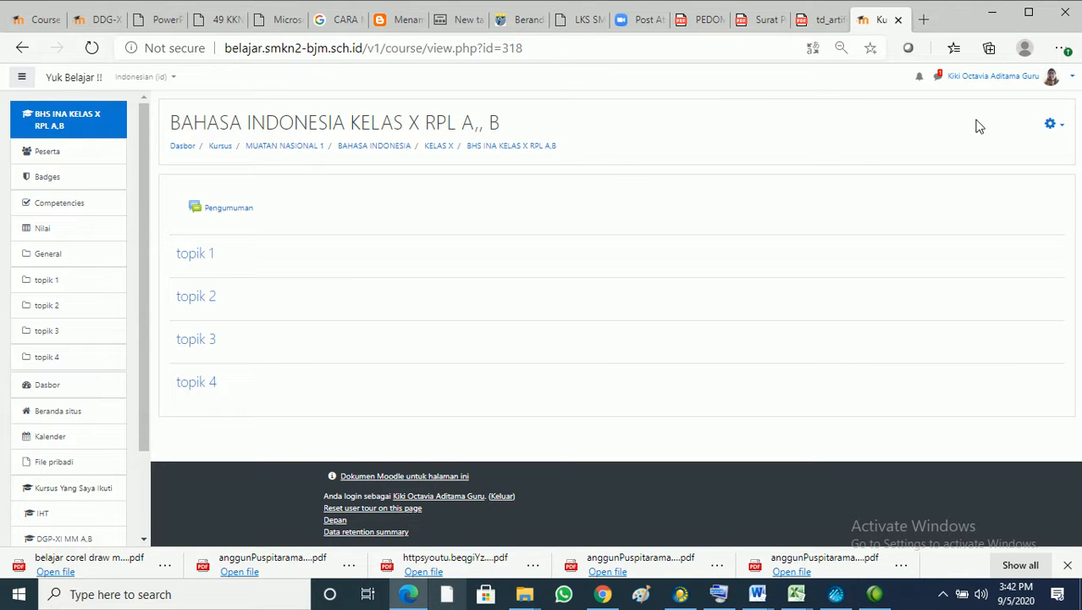
Open the list of enrolled users through the course's user administration
click(1052, 128)
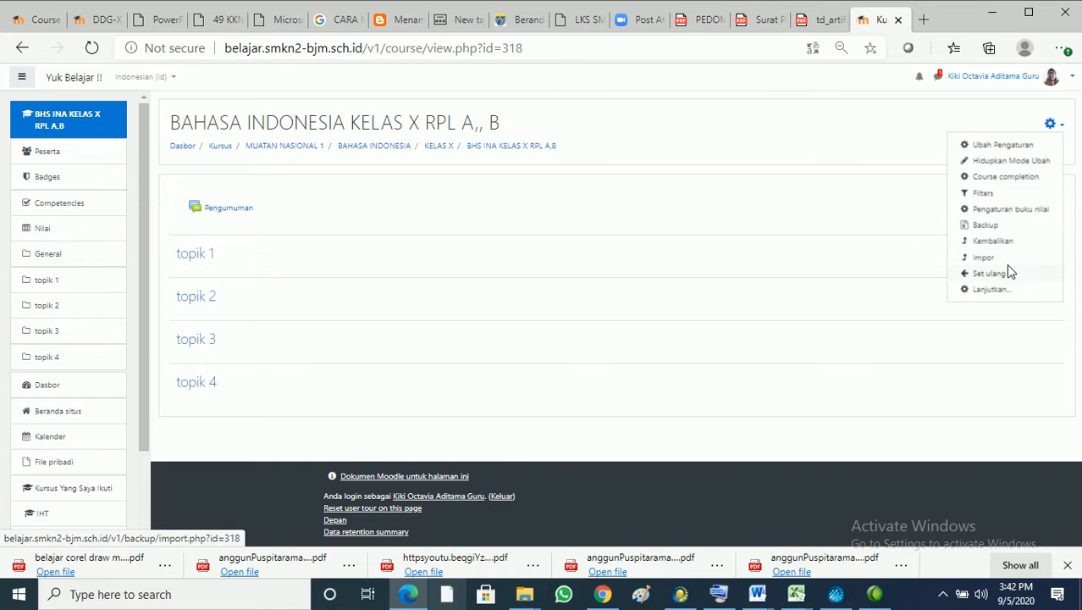
click(1005, 288)
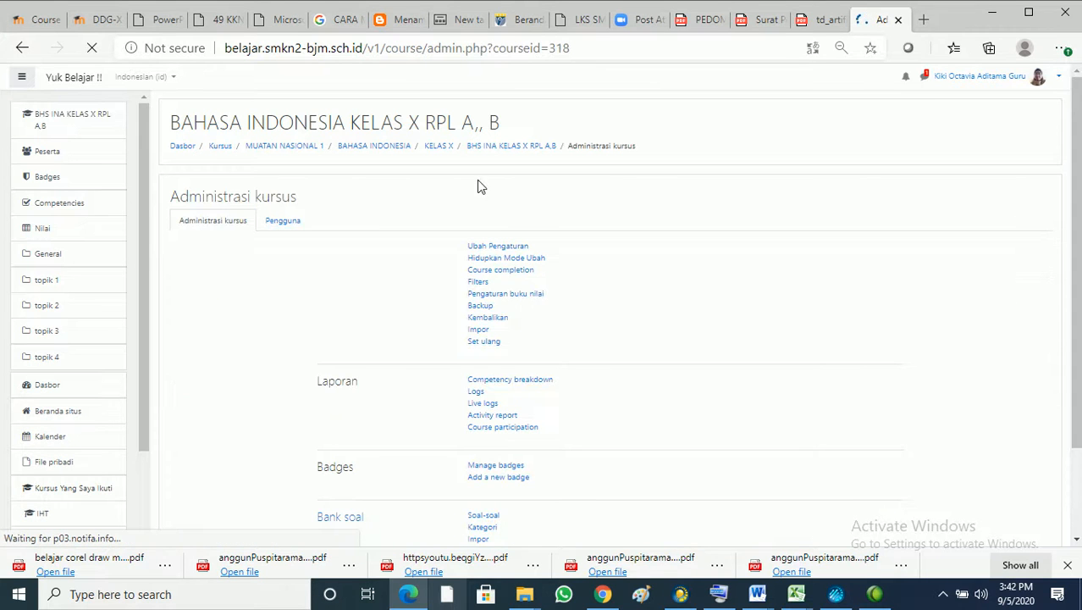
click(279, 222)
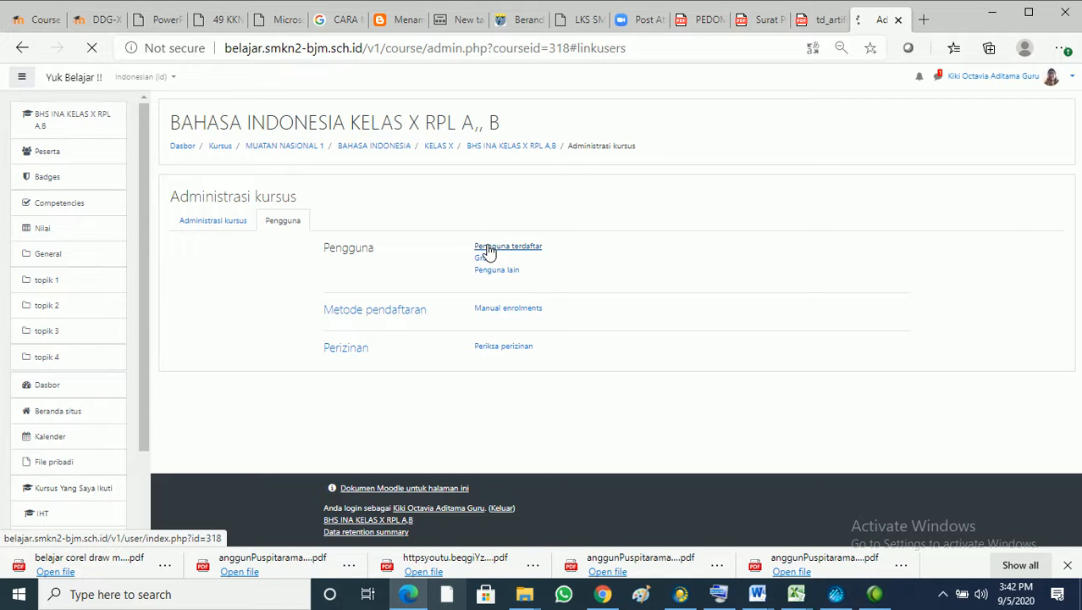
click(489, 247)
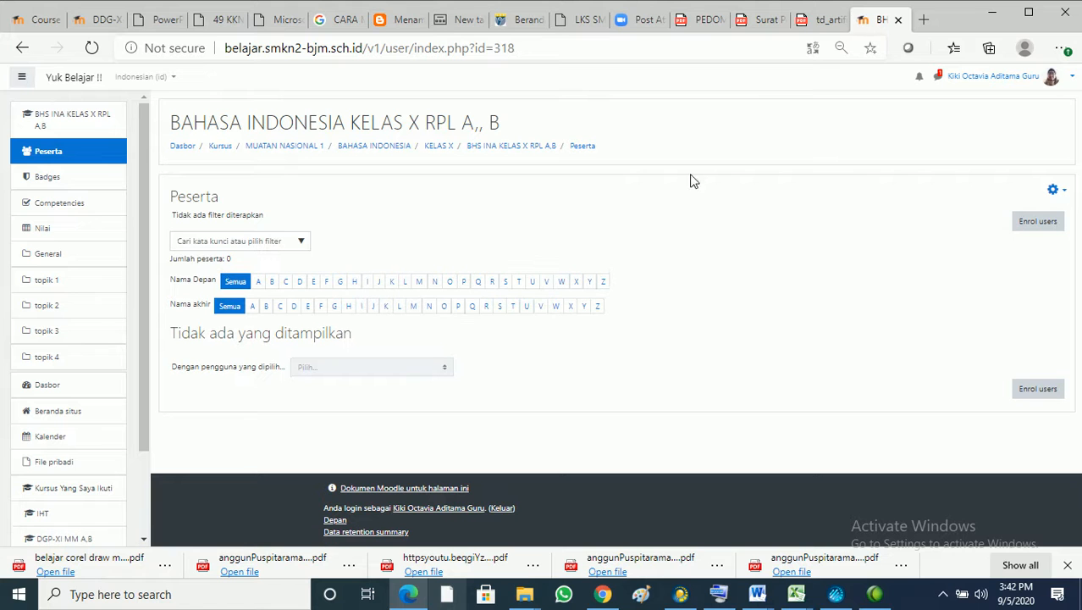
Find the teacher's account by name and enrol it in the course with the role Pengajar
click(1025, 227)
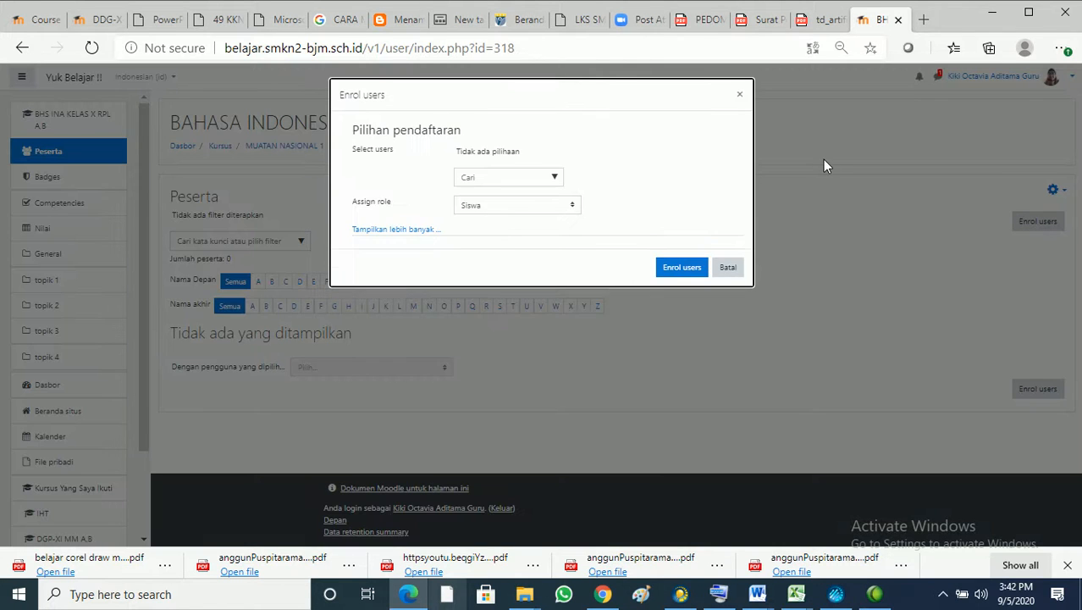
click(502, 179)
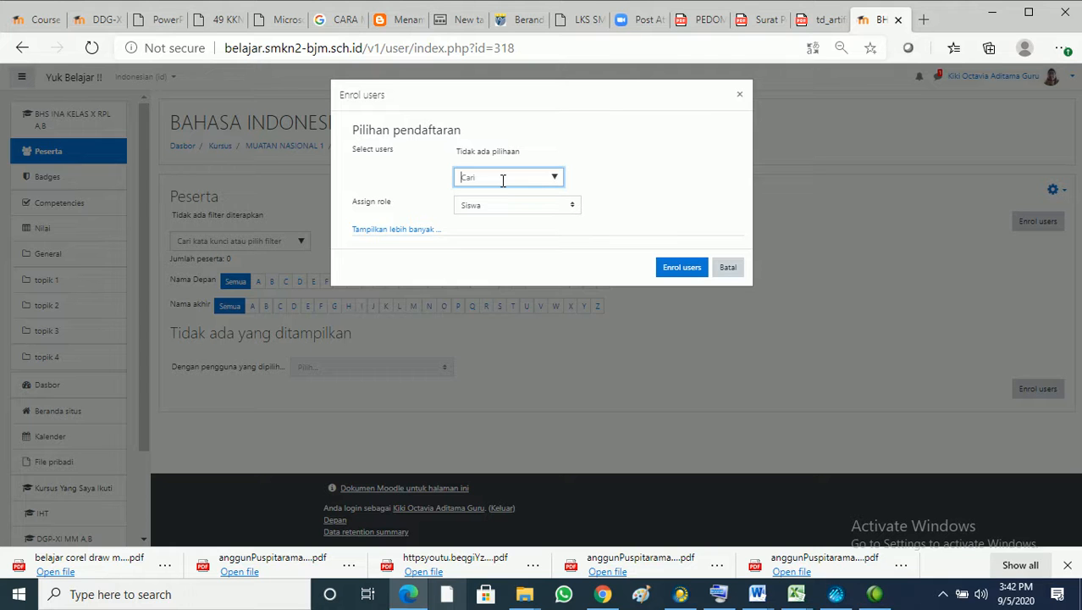
text(MILNA)
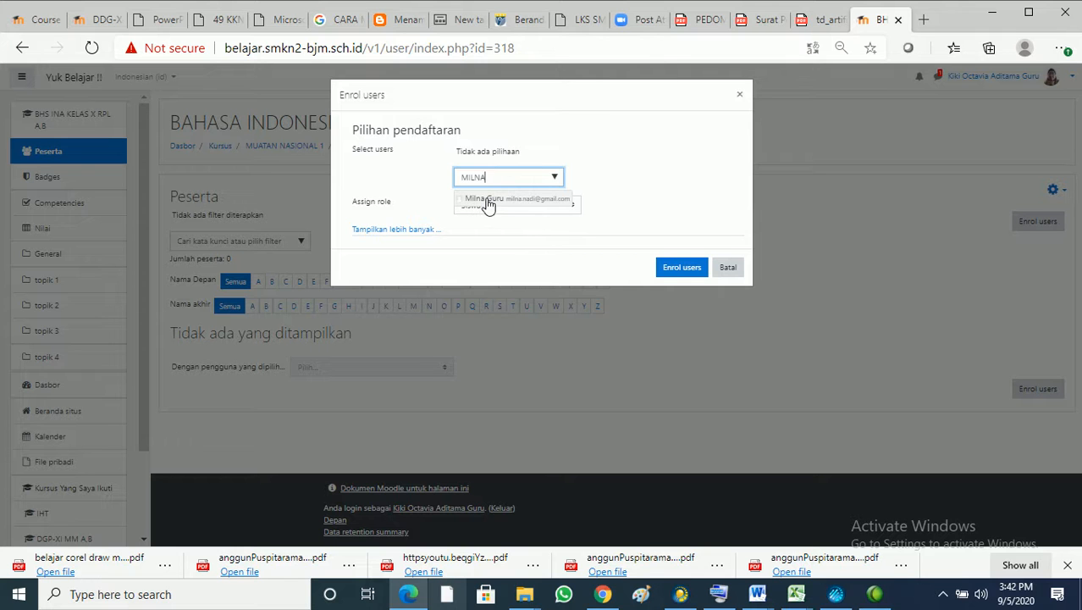
click(488, 203)
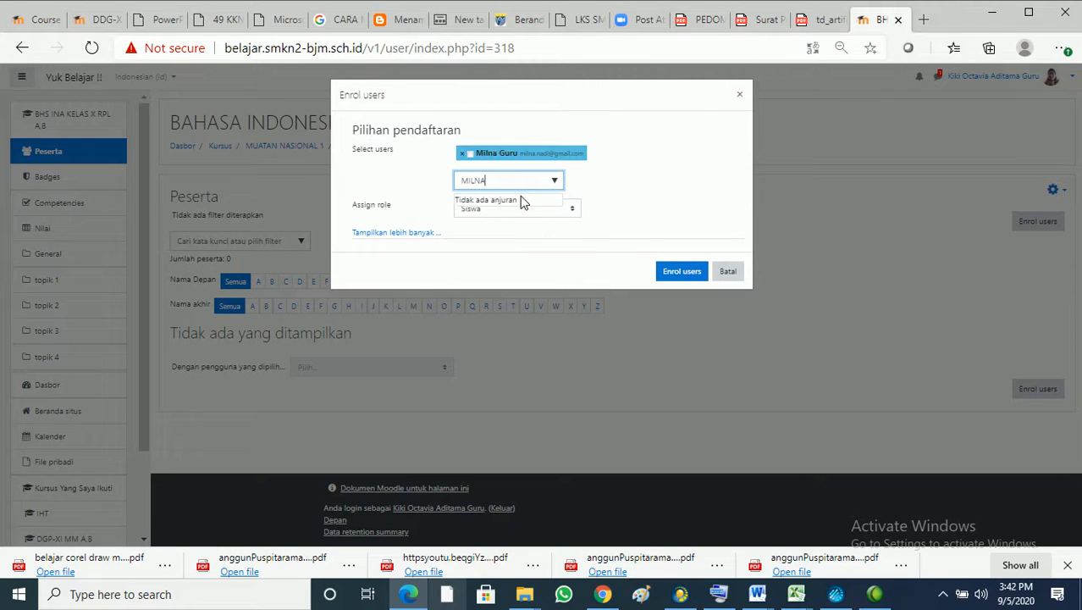
click(510, 217)
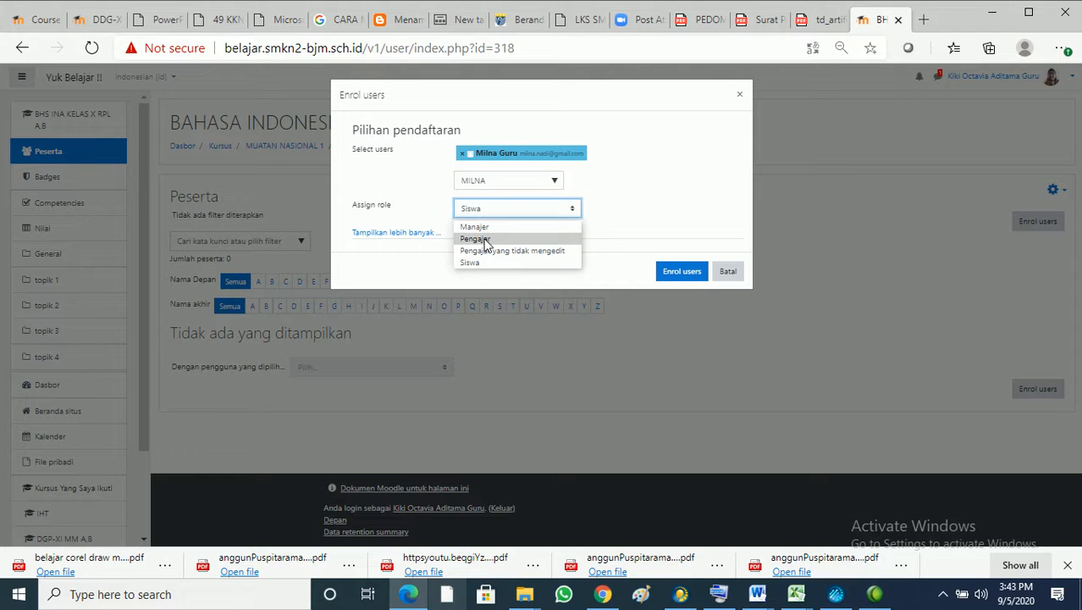
click(486, 240)
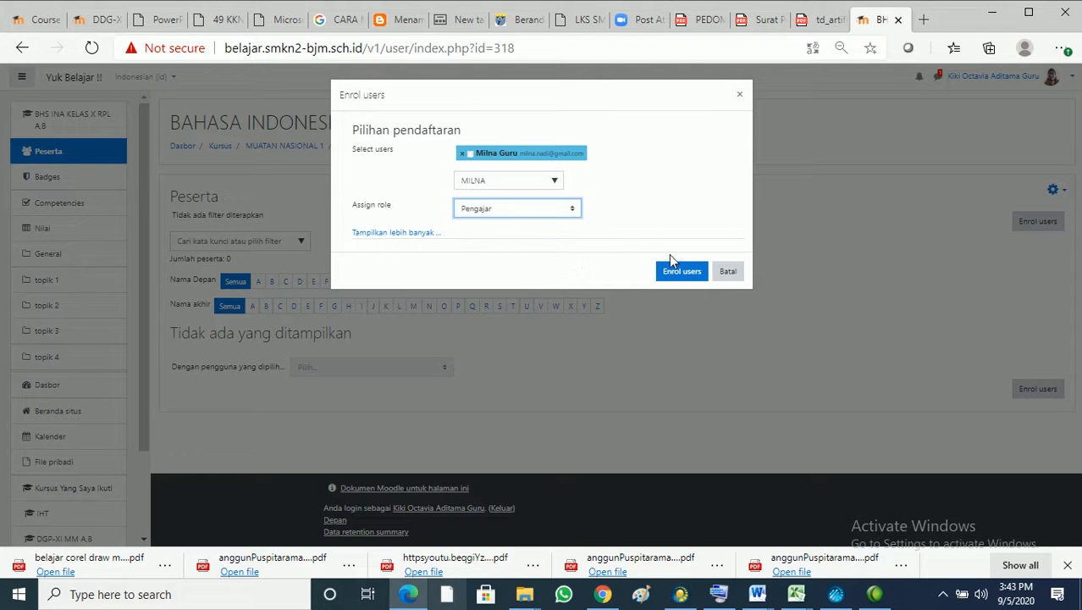
click(682, 272)
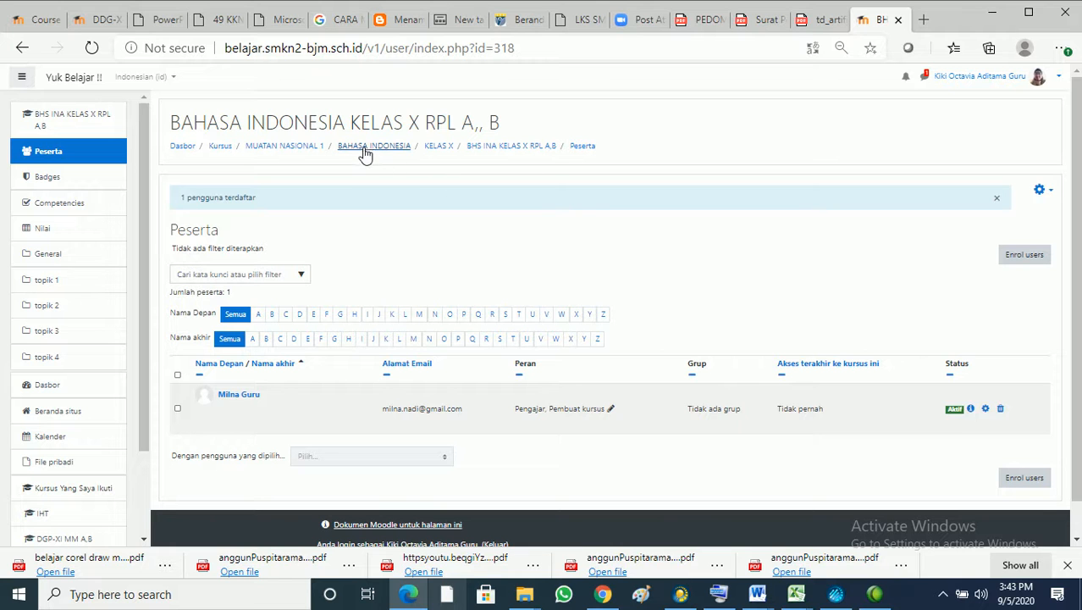
Save the course's Manual enrolments settings and open that method's user enrolment page
click(507, 150)
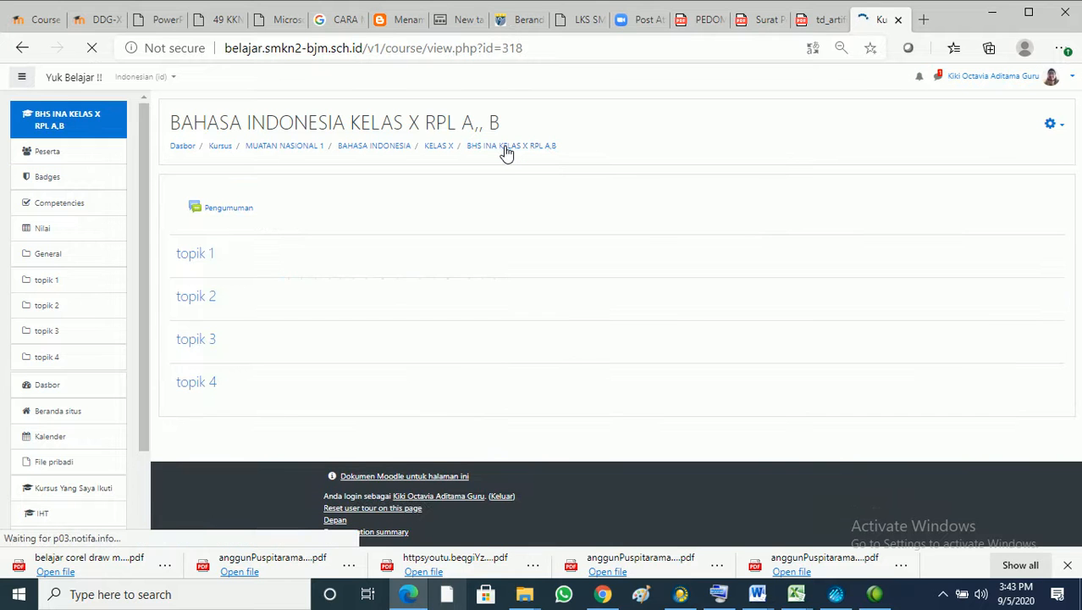
click(1051, 132)
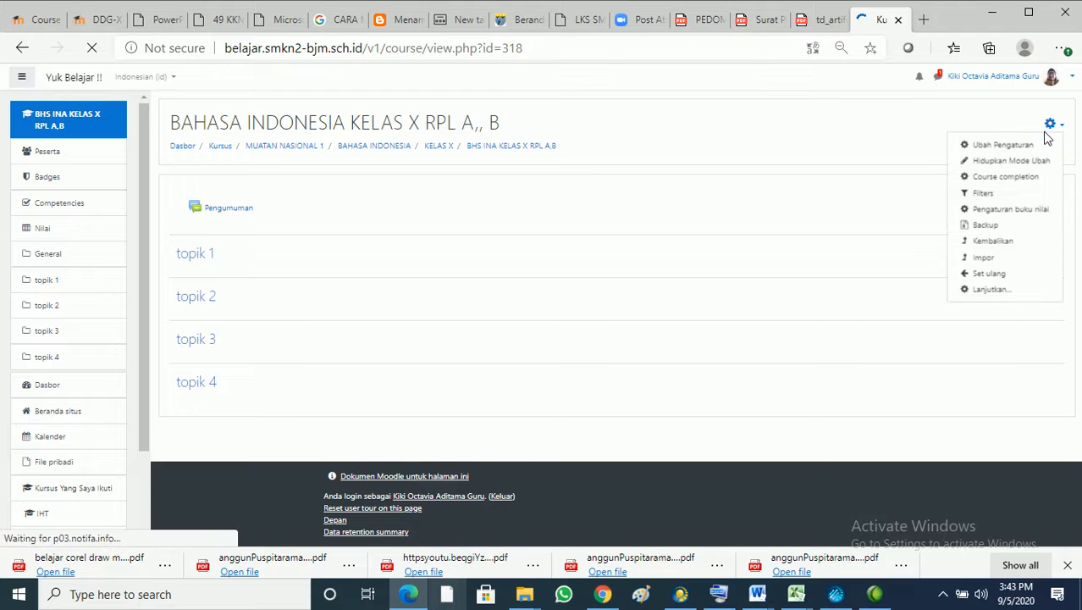
click(1003, 295)
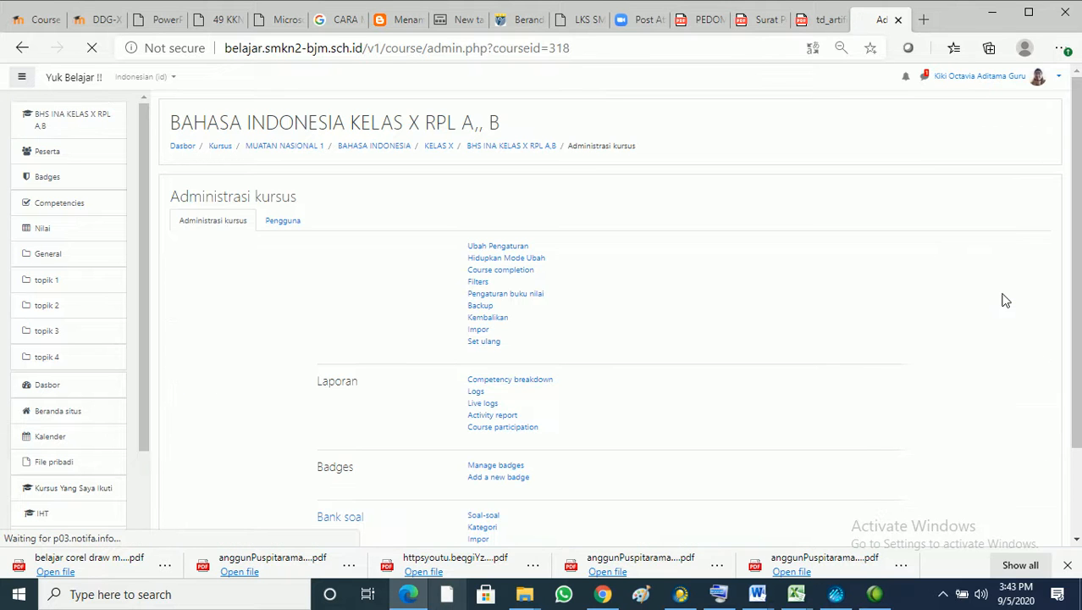
click(294, 231)
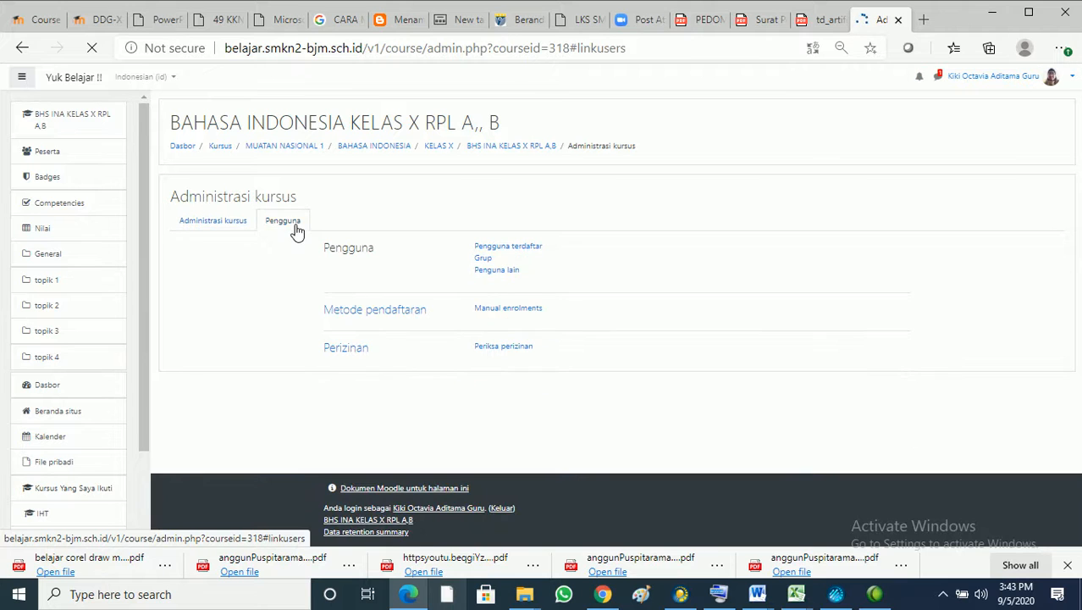
click(486, 316)
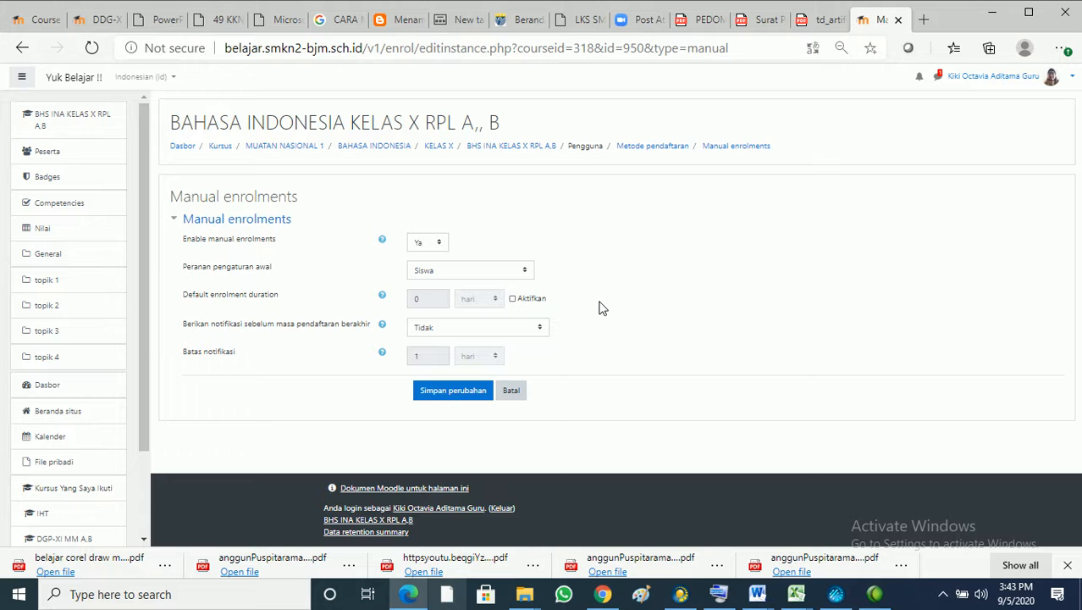
click(474, 396)
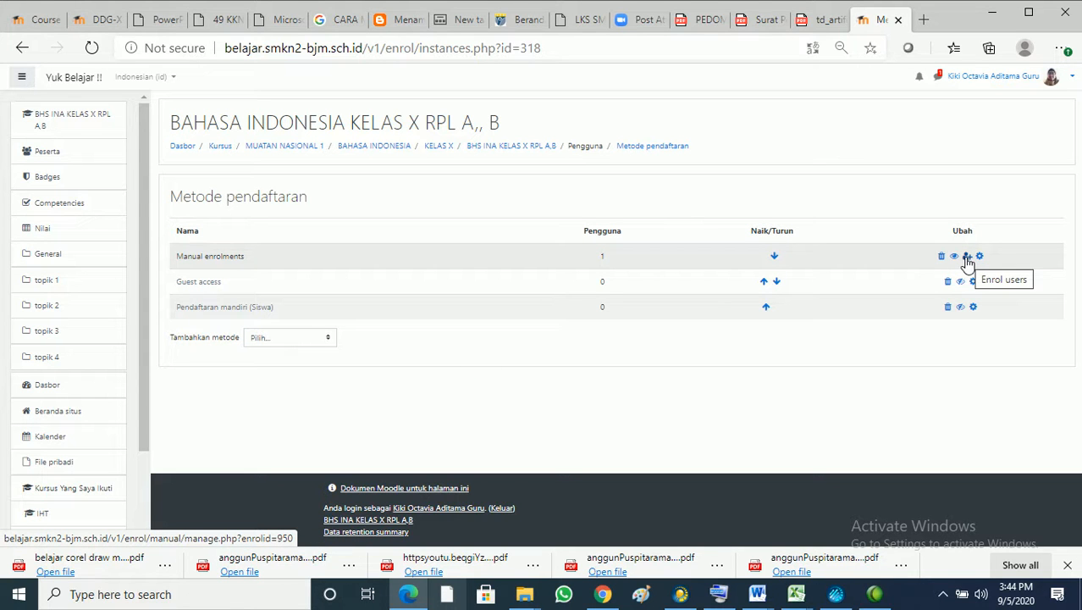
click(967, 258)
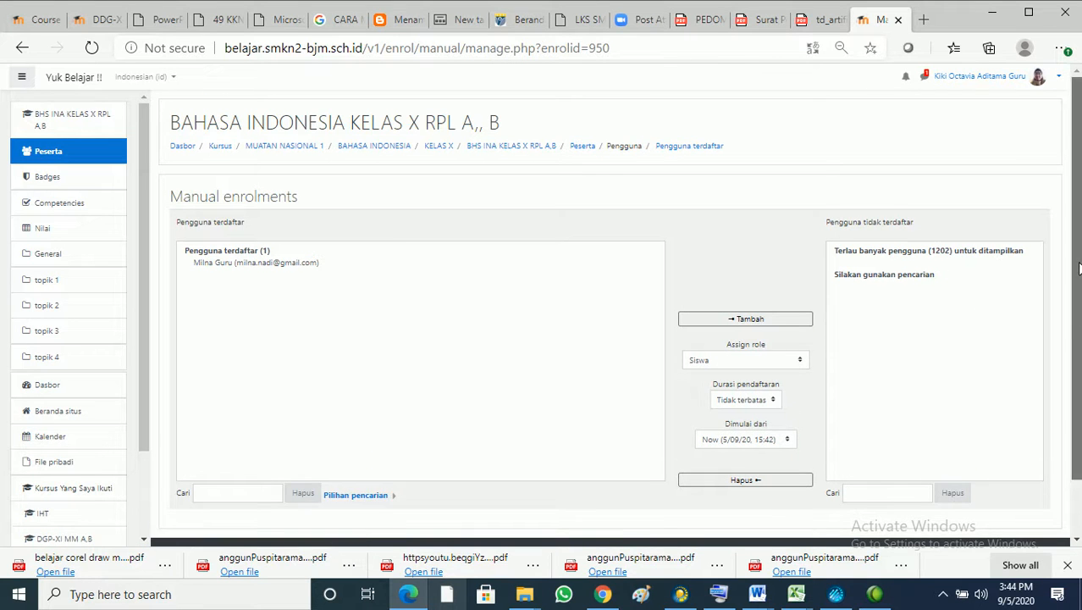
Search the users who are not enrolled in the course for rpl-xia
scroll(1079, 332, down, 1)
click(891, 433)
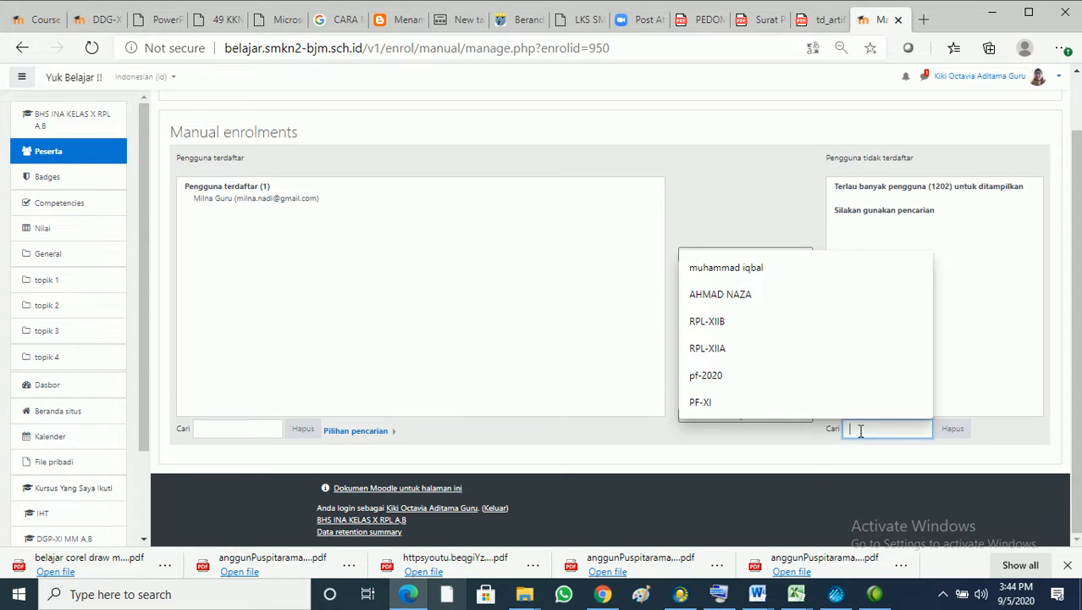
text(RPL)
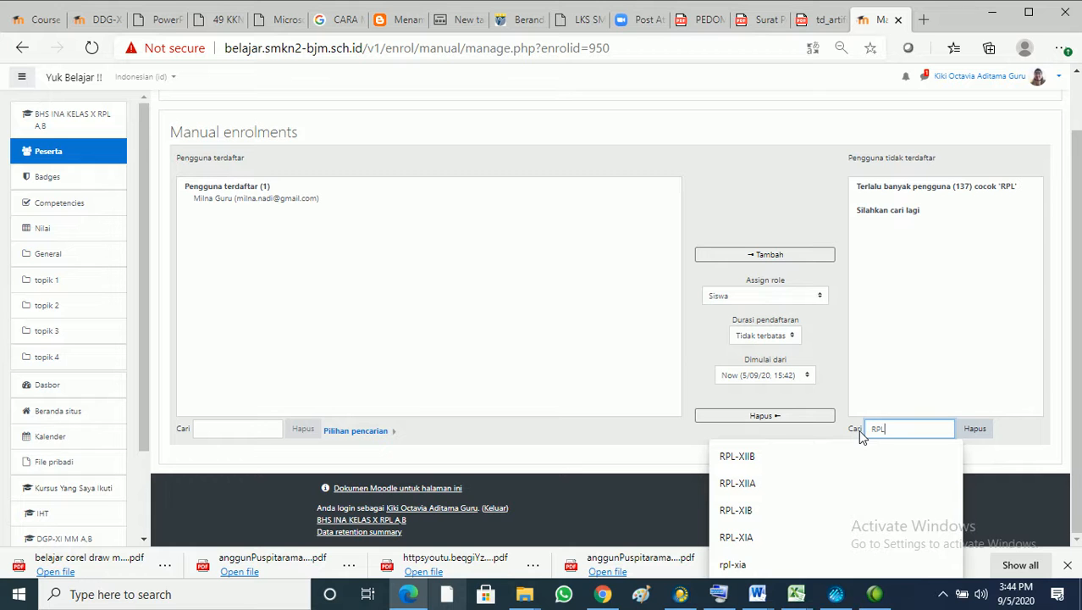
text(-]]]]]]]]]]]]]]]]]]]])
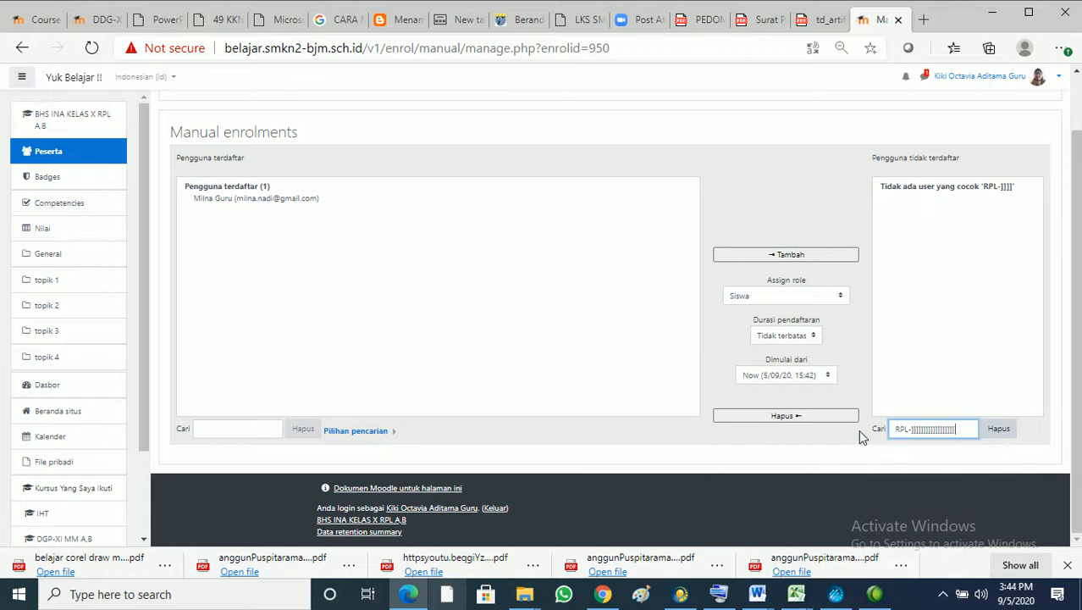
key(BackSpace)
key(BackSpace)
key(BackSpace)
key(BackSpace)
key(BackSpace)
key(BackSpace)
key(BackSpace)
key(BackSpace)
key(BackSpace)
key(BackSpace)
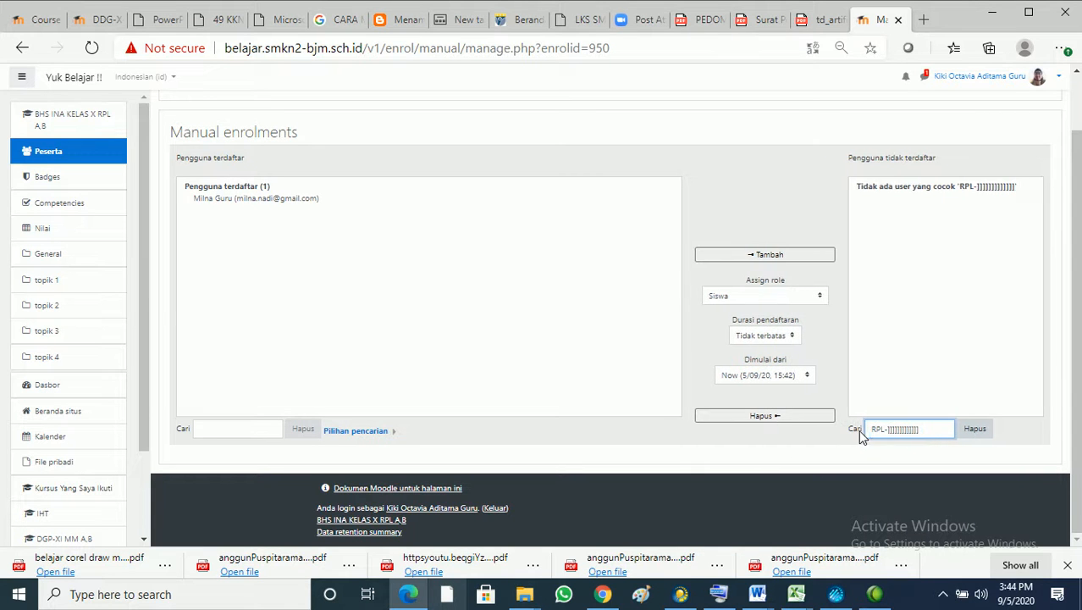
key(BackSpace)
key(BackSpace)
key(BackSpace)
key(BackSpace)
key(BackSpace)
key(BackSpace)
key(BackSpace)
key(BackSpace)
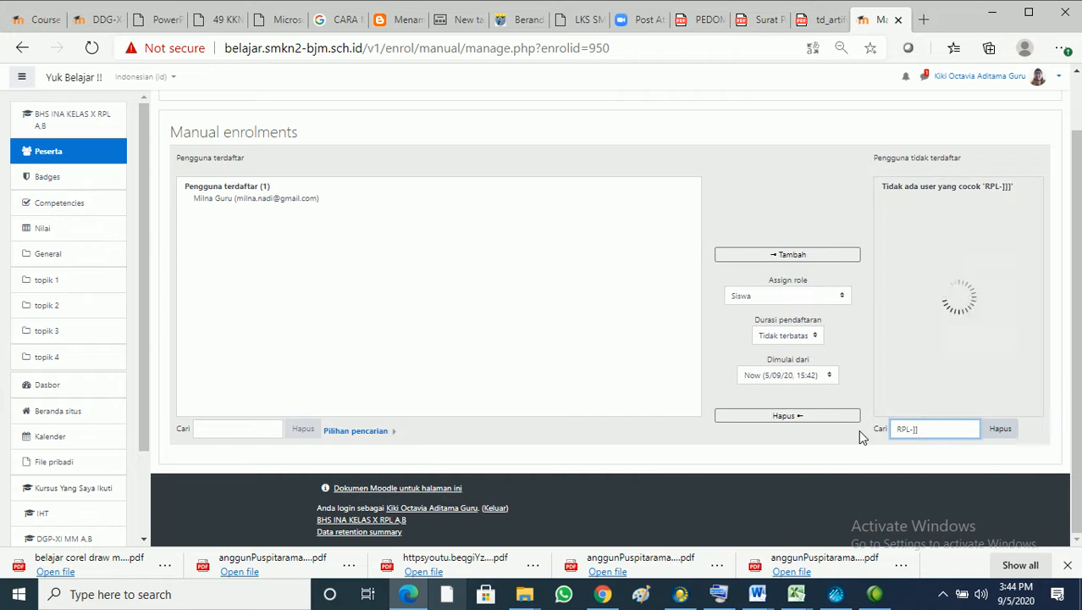
key(BackSpace)
text(X)
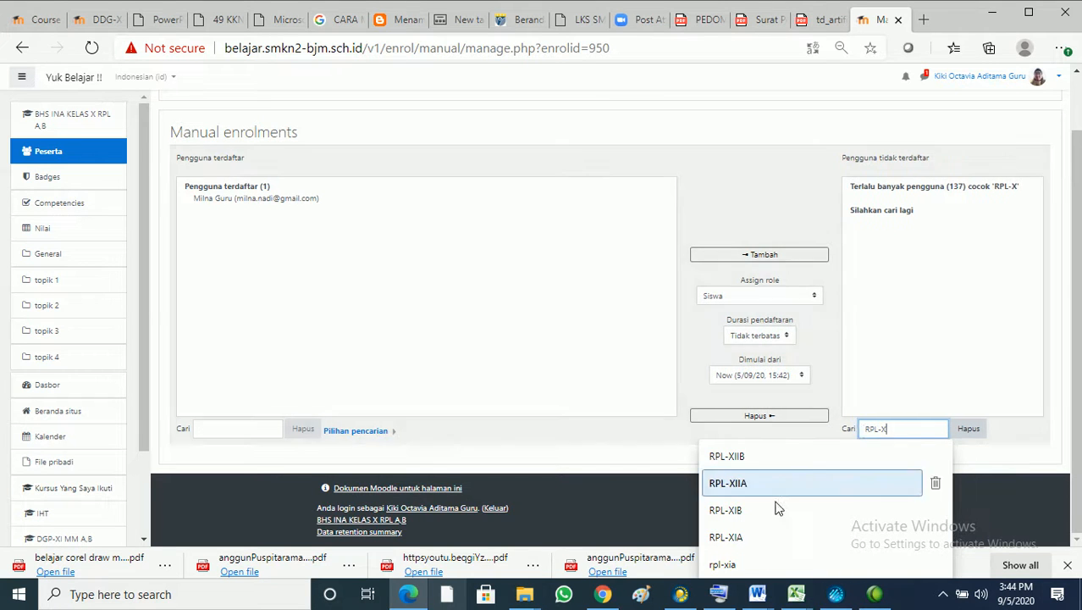
click(745, 566)
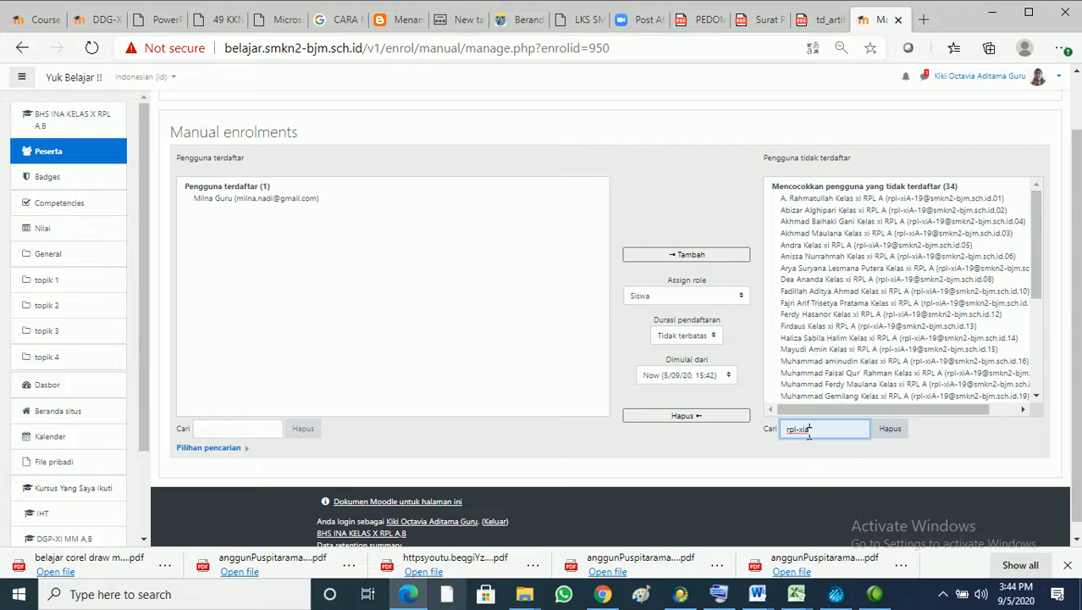
Try searching the users who are not enrolled for rpl-xA, and shorten the search term back to the rpl prefix
key(BackSpace)
key(BackSpace)
text(A)
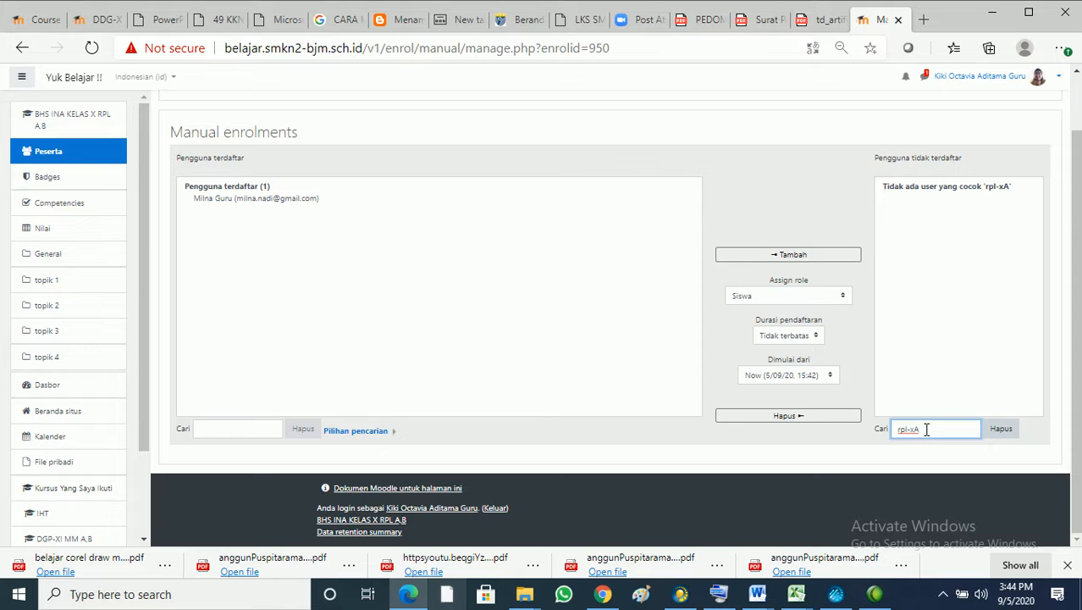
key(BackSpace)
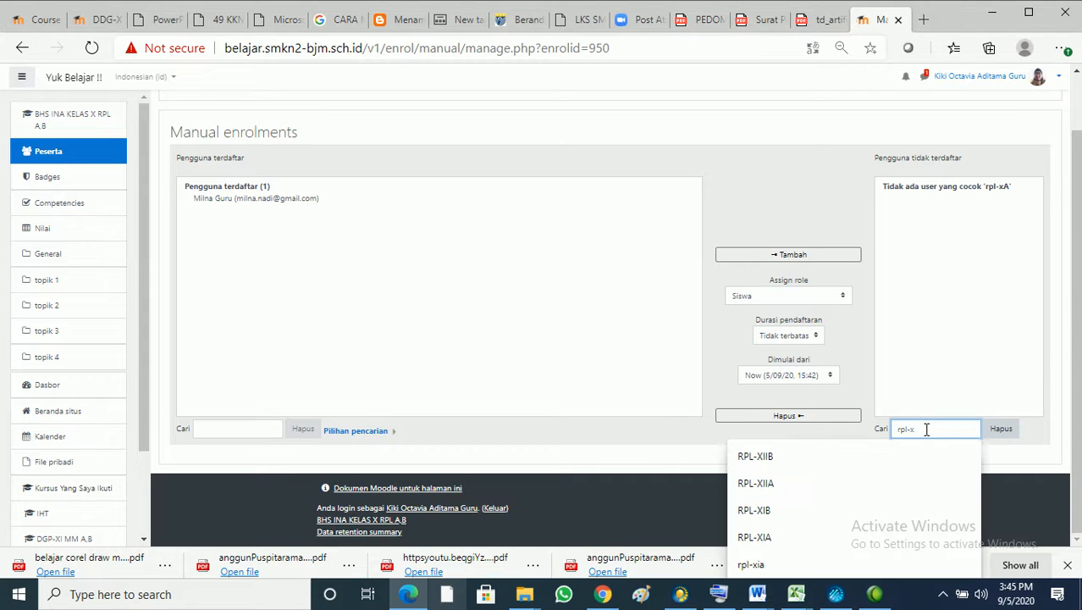
key(BackSpace)
key(BackSpace)
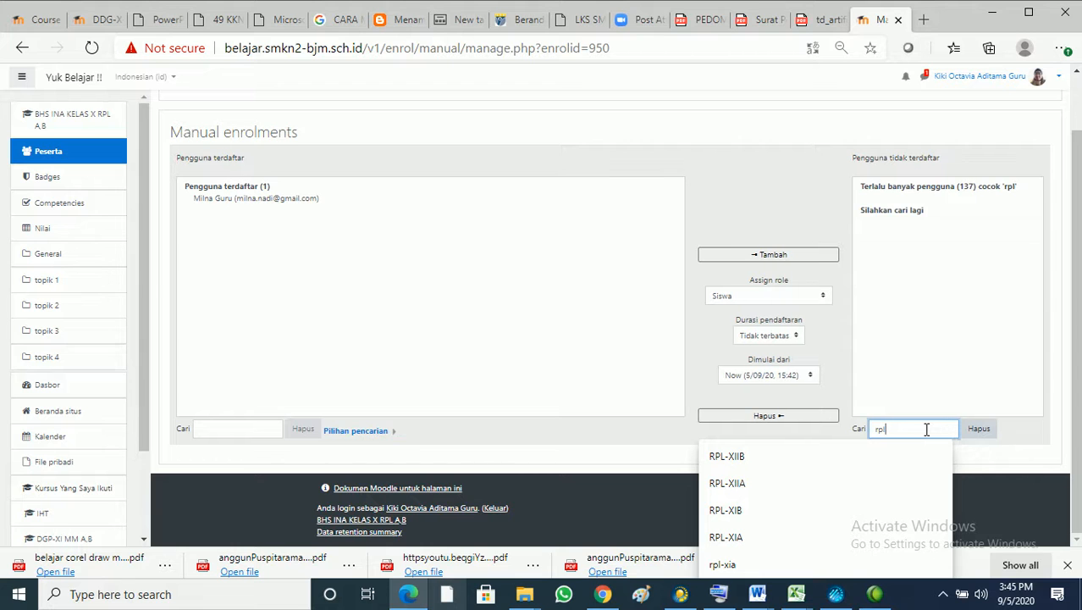
text(-]]]])
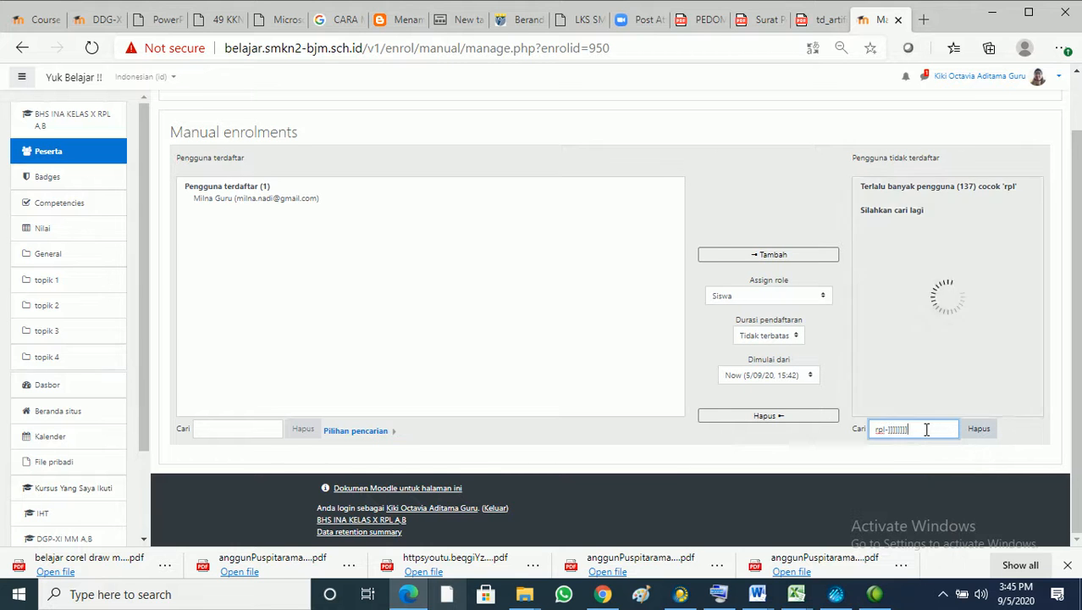
key(BackSpace)
key(BackSpace)
key(BackSpace)
key(BackSpace)
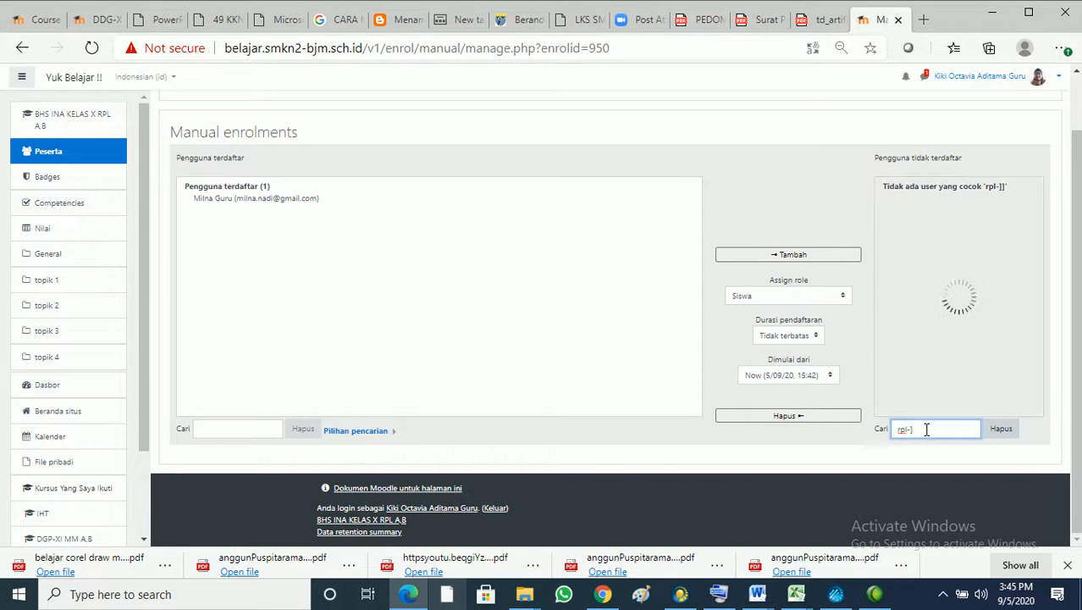
Filter the users who are not enrolled by rpl-XIA and enrol all matching users with the role Siswa
text(XI)
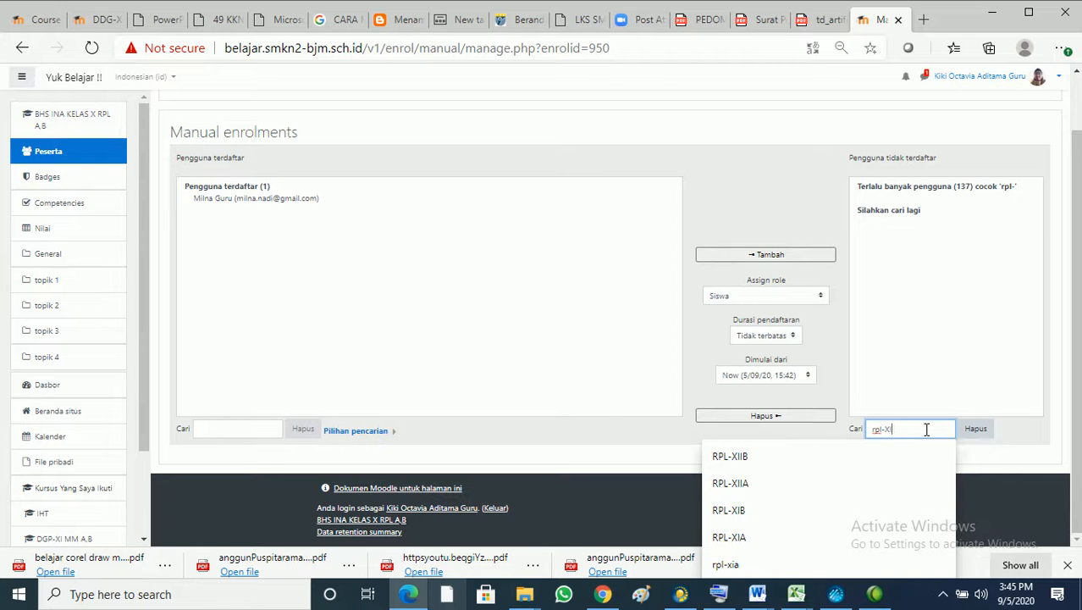
text(A)
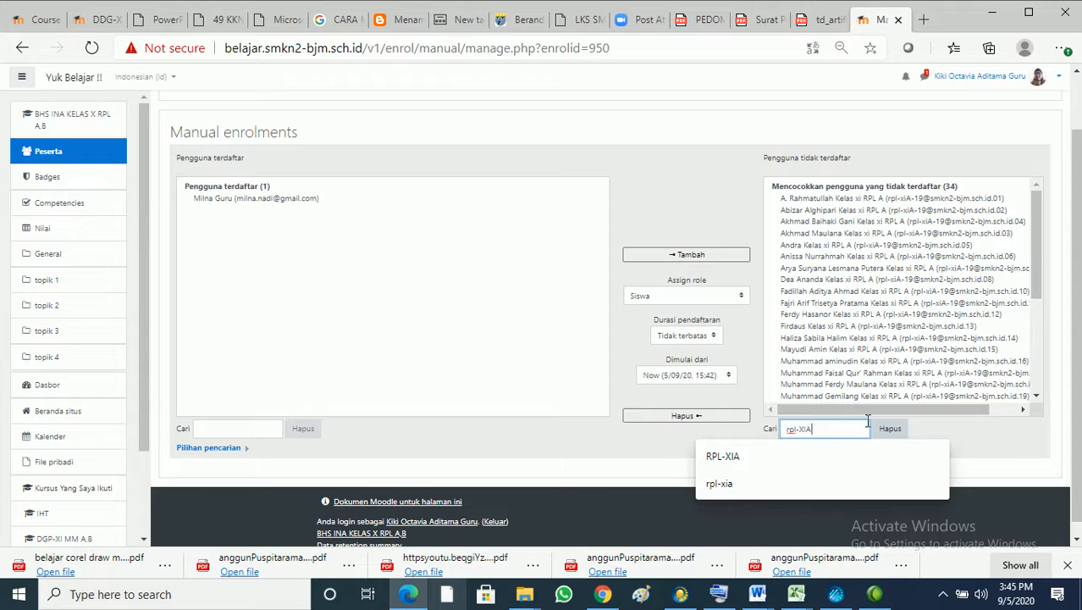
click(820, 430)
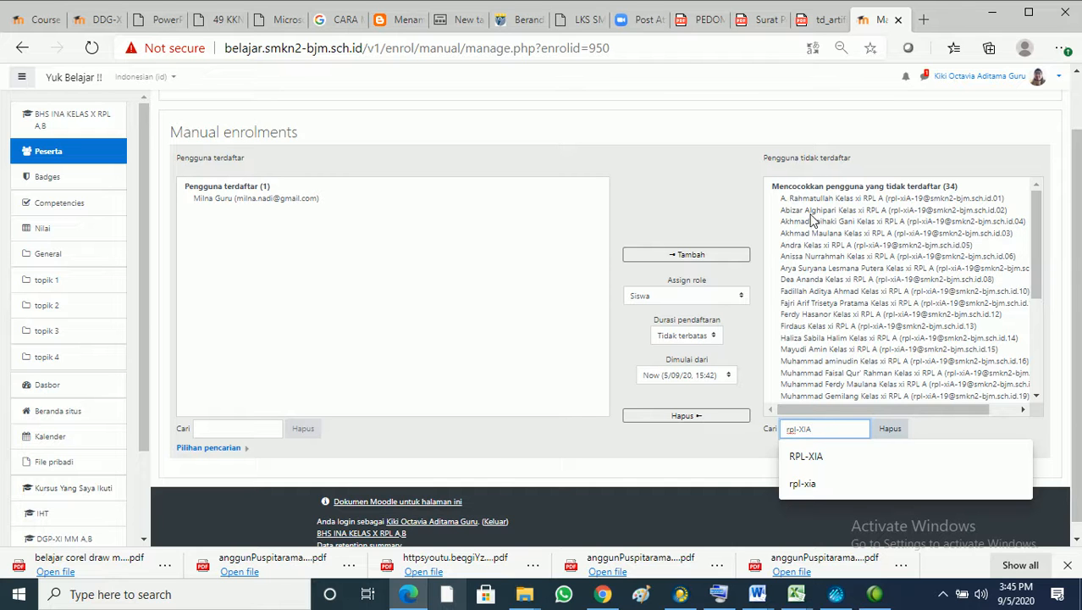
drag(1032, 269, 1033, 247)
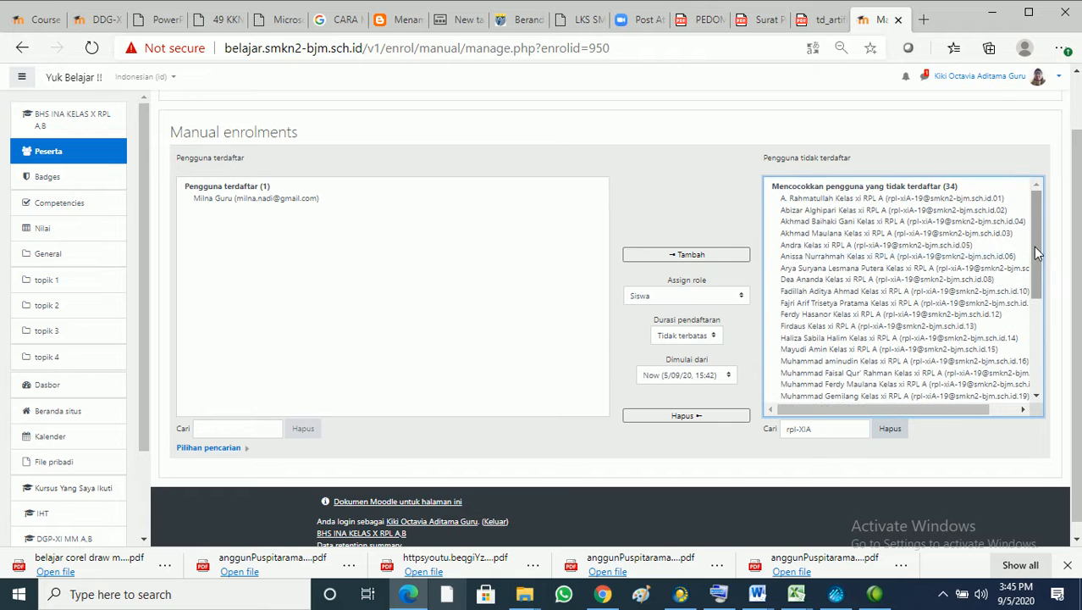
click(803, 200)
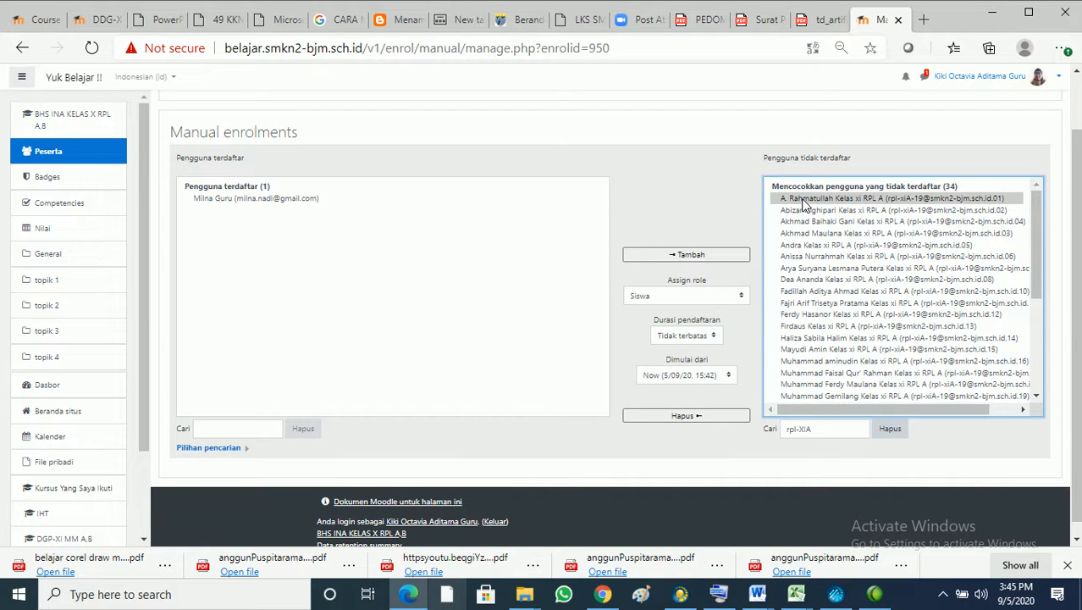
key(shift+End)
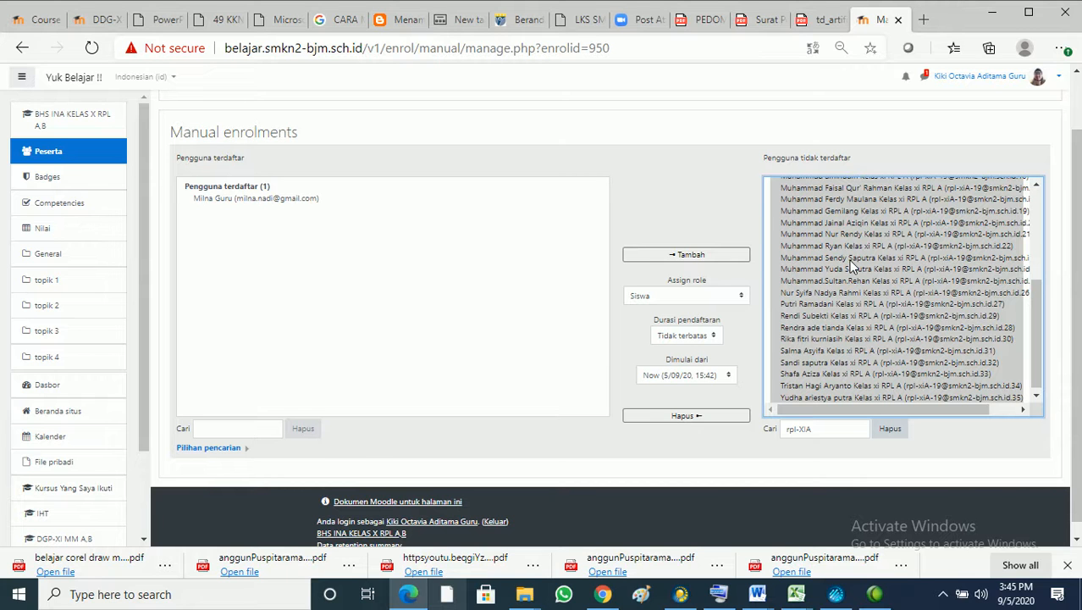
click(690, 255)
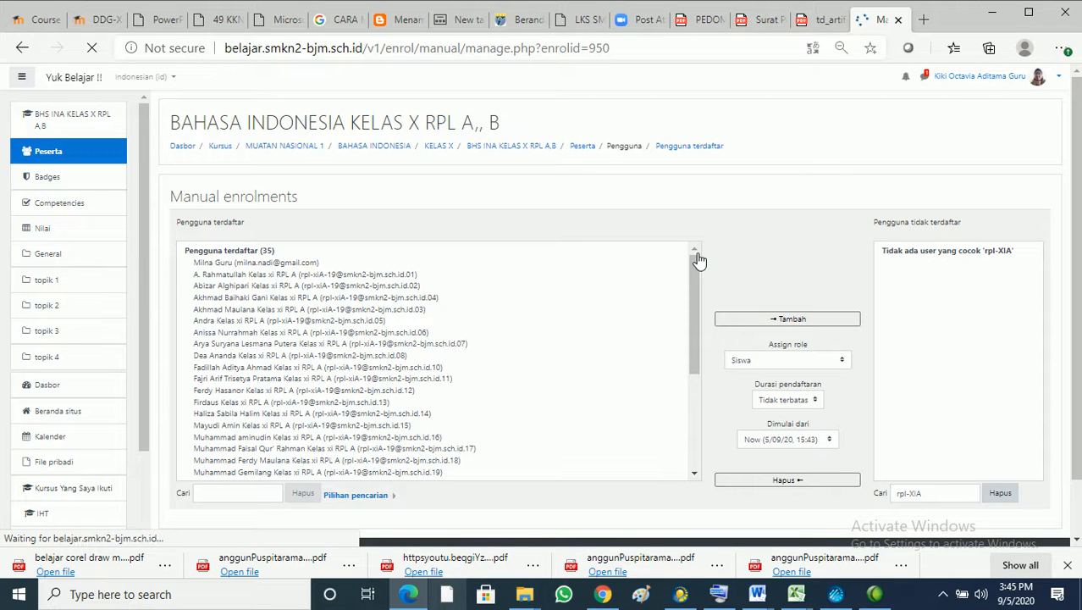
Change the search of users who are not enrolled to rpl-XIB and enrol all matching users with the role Siswa
scroll(924, 217, down, 2)
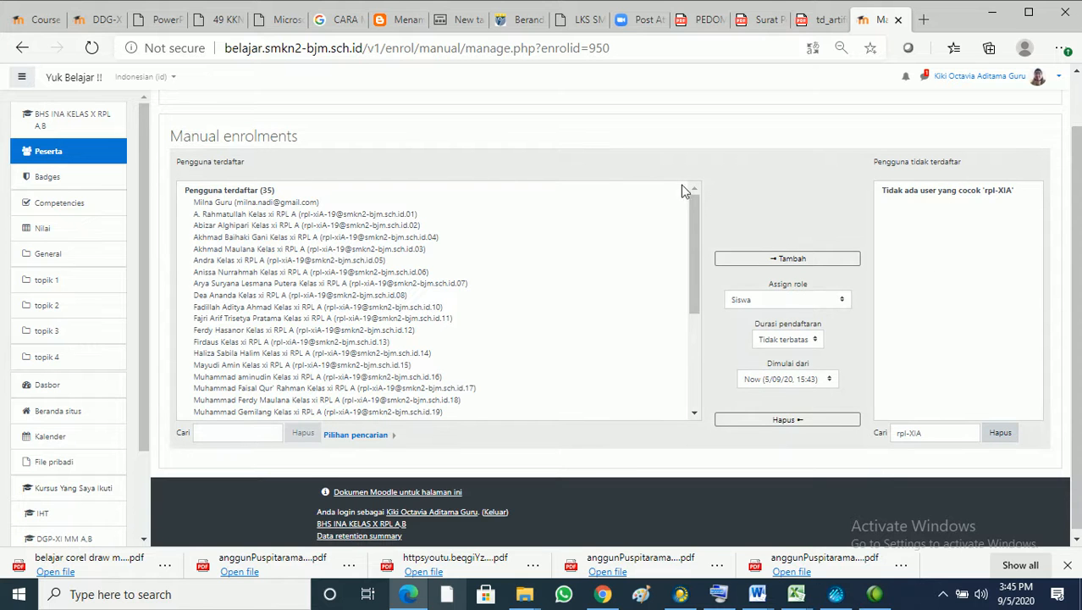
click(918, 433)
drag(919, 435, 928, 434)
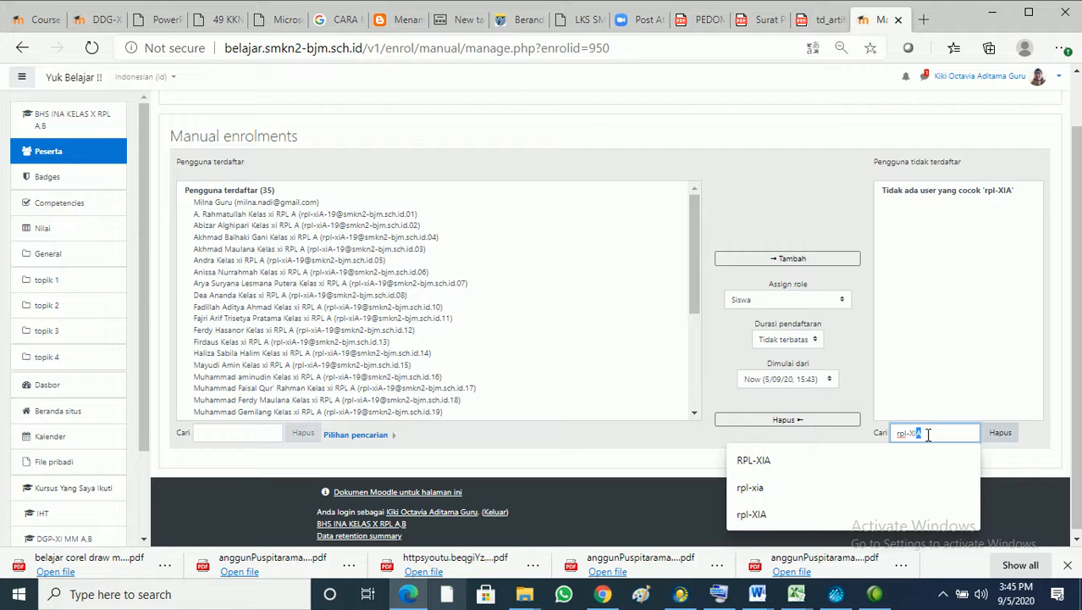
text(B)
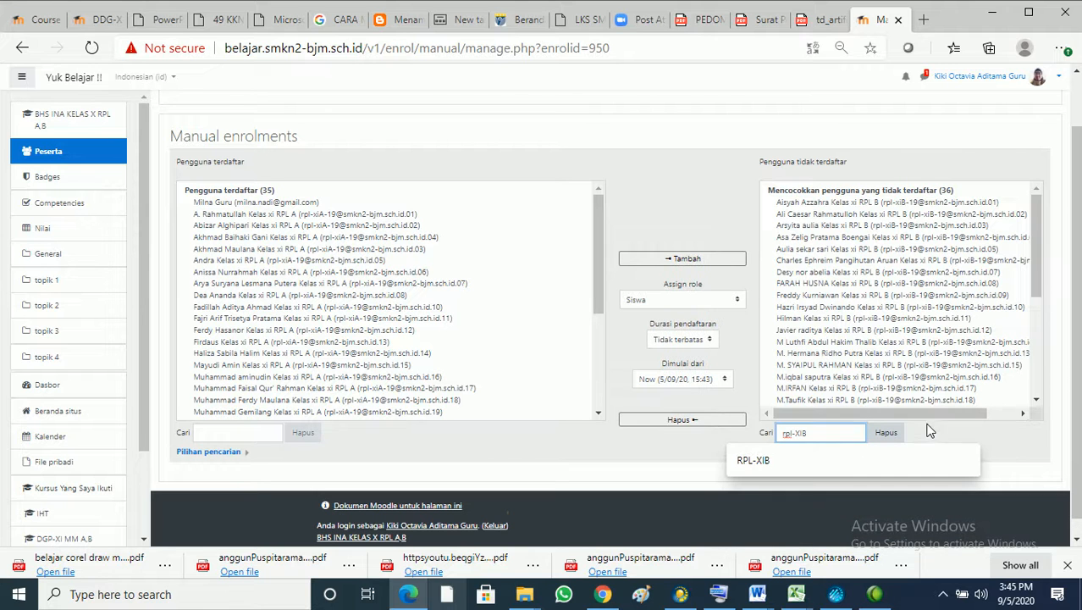
click(903, 202)
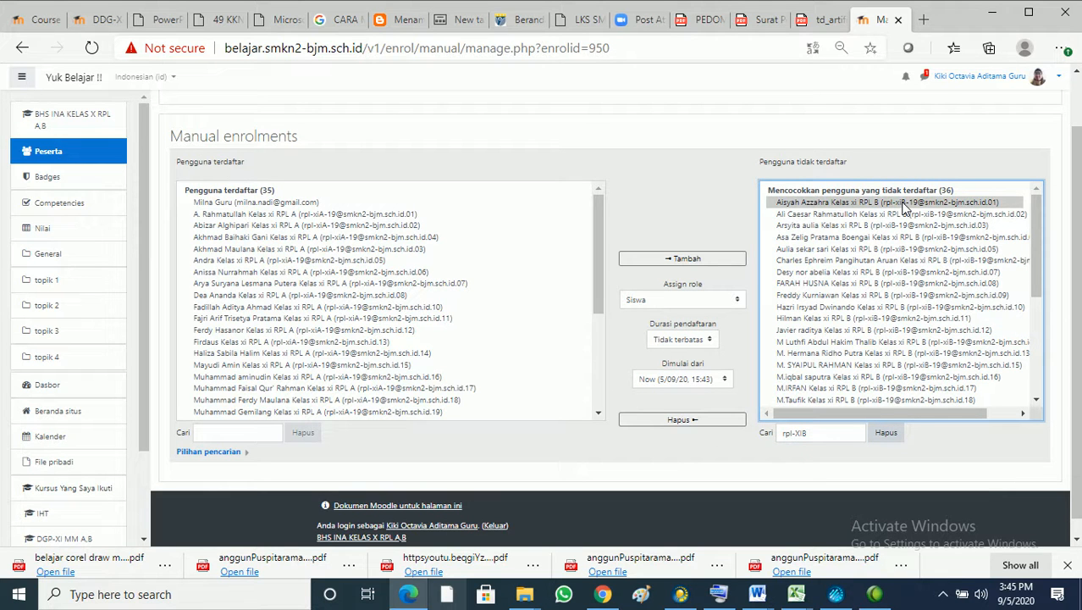
key(shift+End)
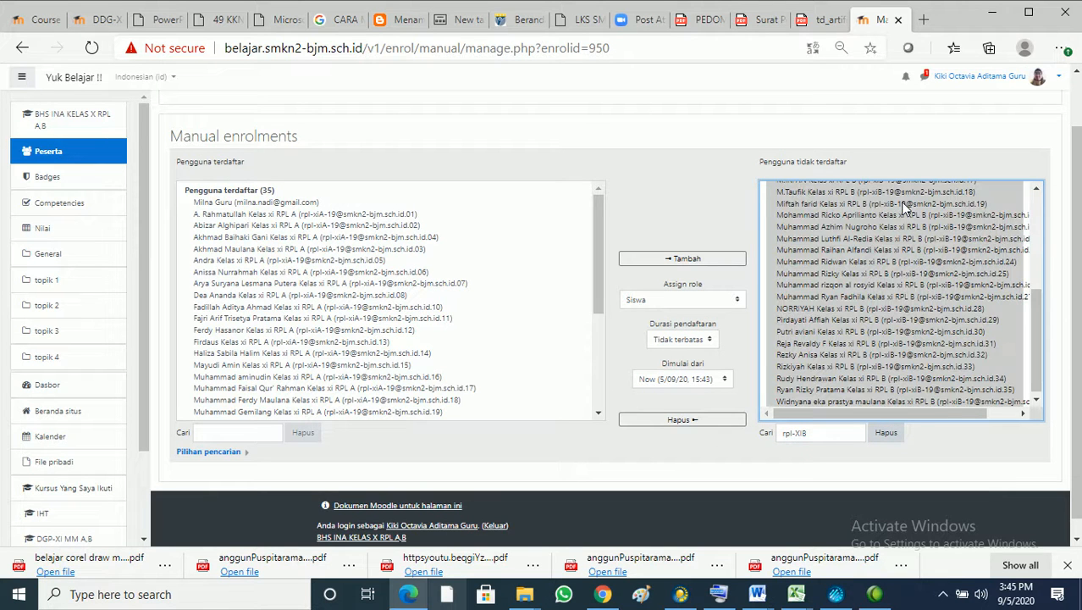
click(726, 263)
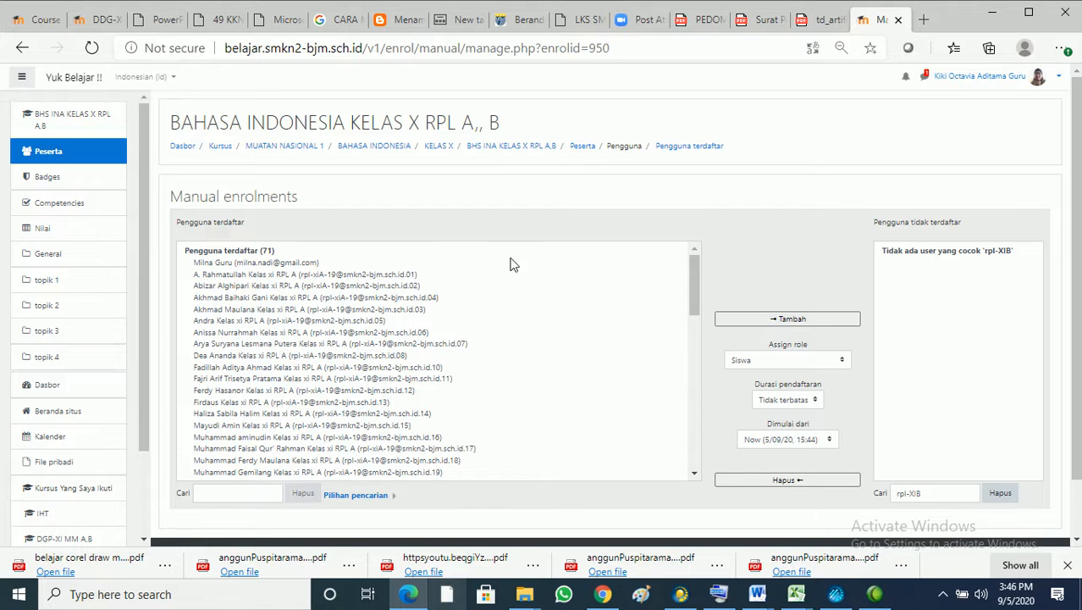
Return to the BHS INA KELAS X RPL A,B course and open its groups page from the course's user administration
click(529, 151)
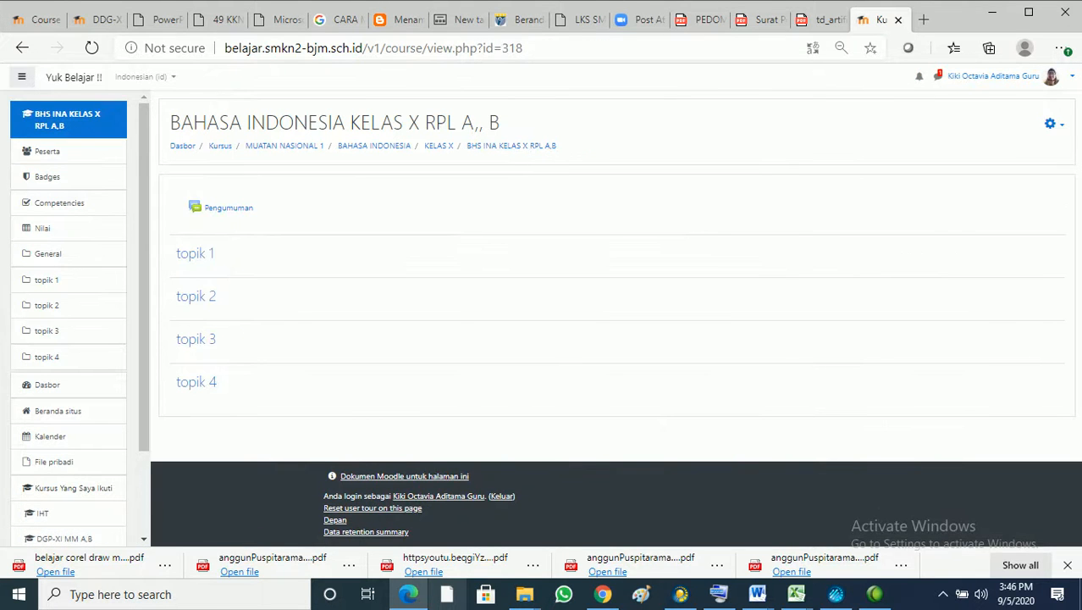
click(1053, 127)
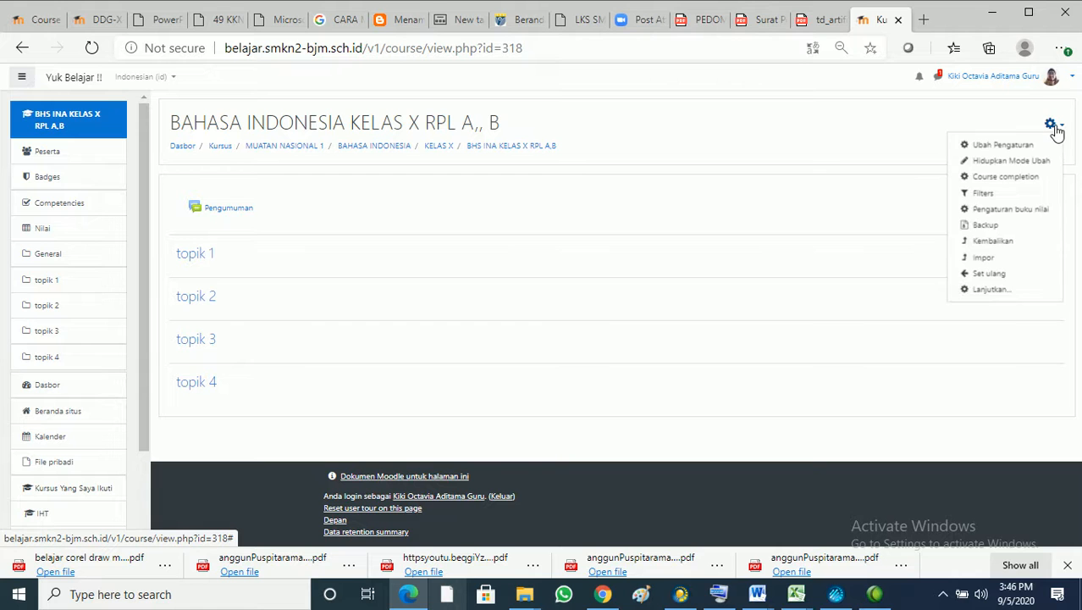
click(991, 290)
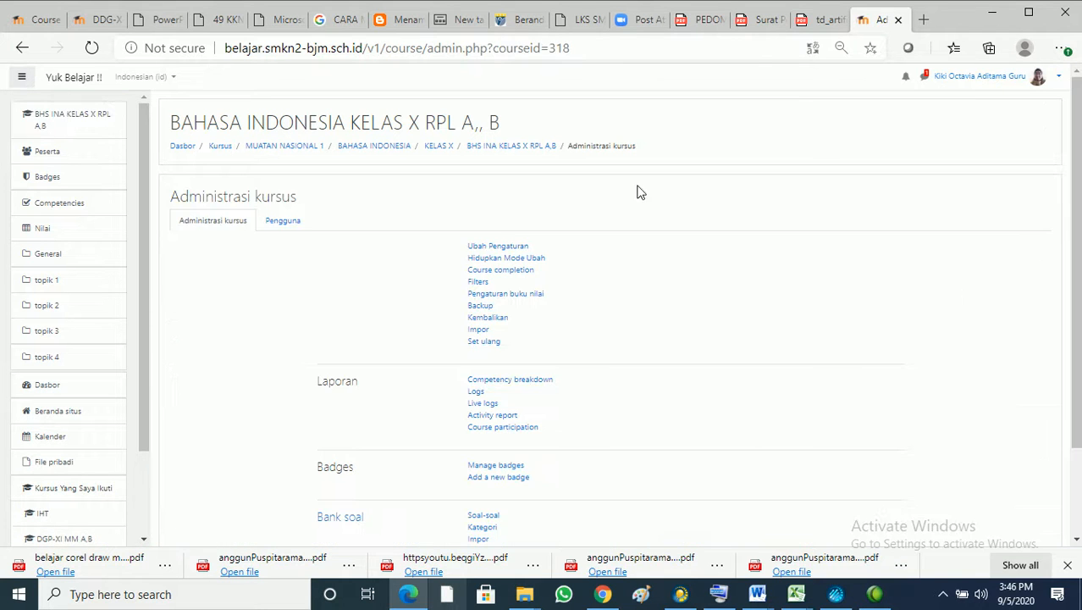
click(288, 222)
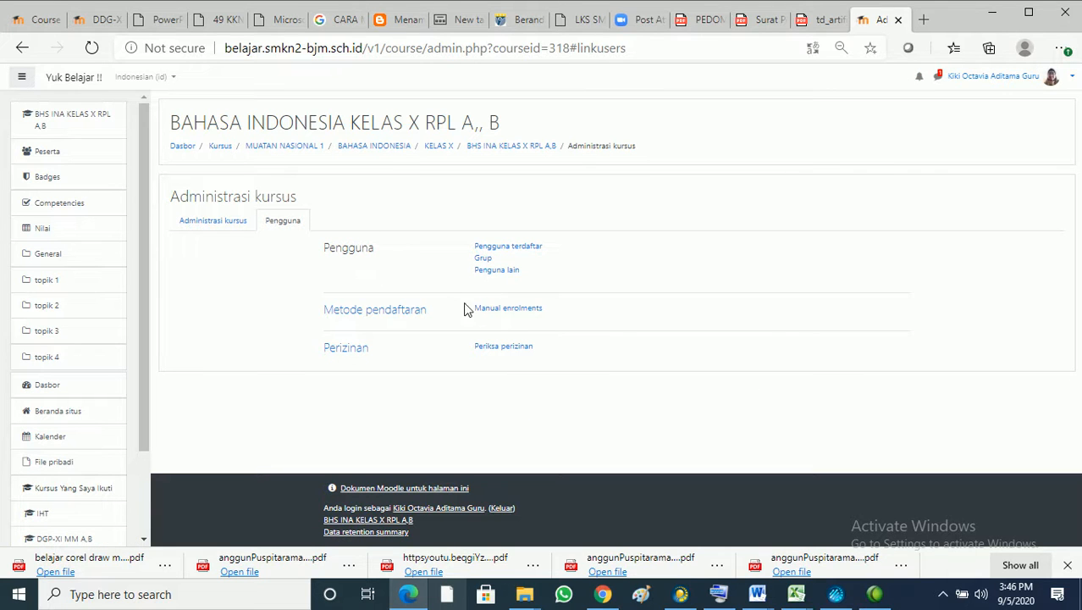
click(480, 264)
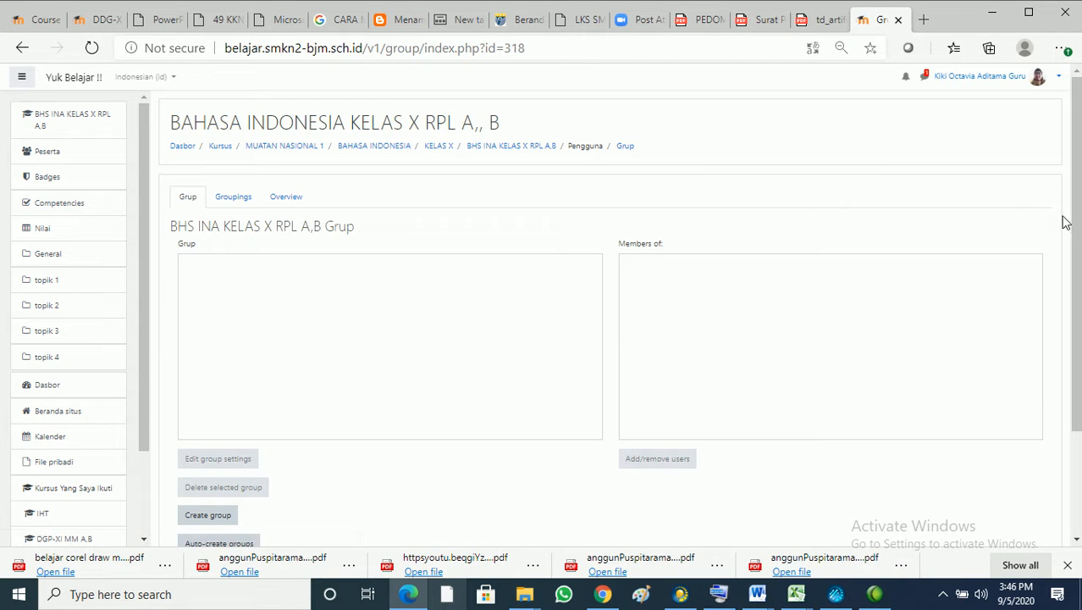
Create a course group named KELAS X RPL A and save it
drag(1076, 227, 1080, 290)
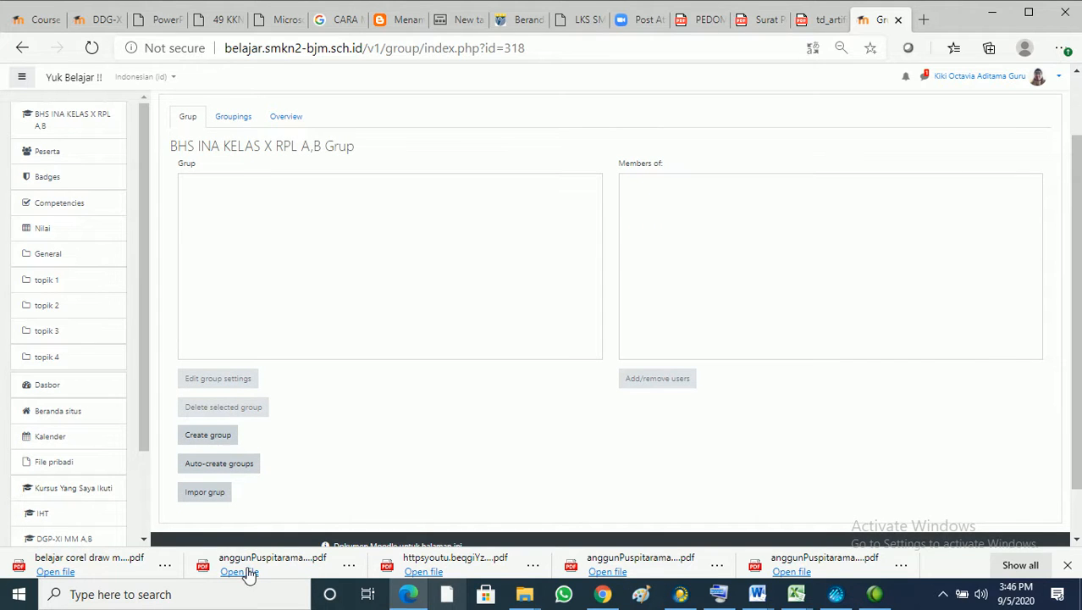
click(197, 438)
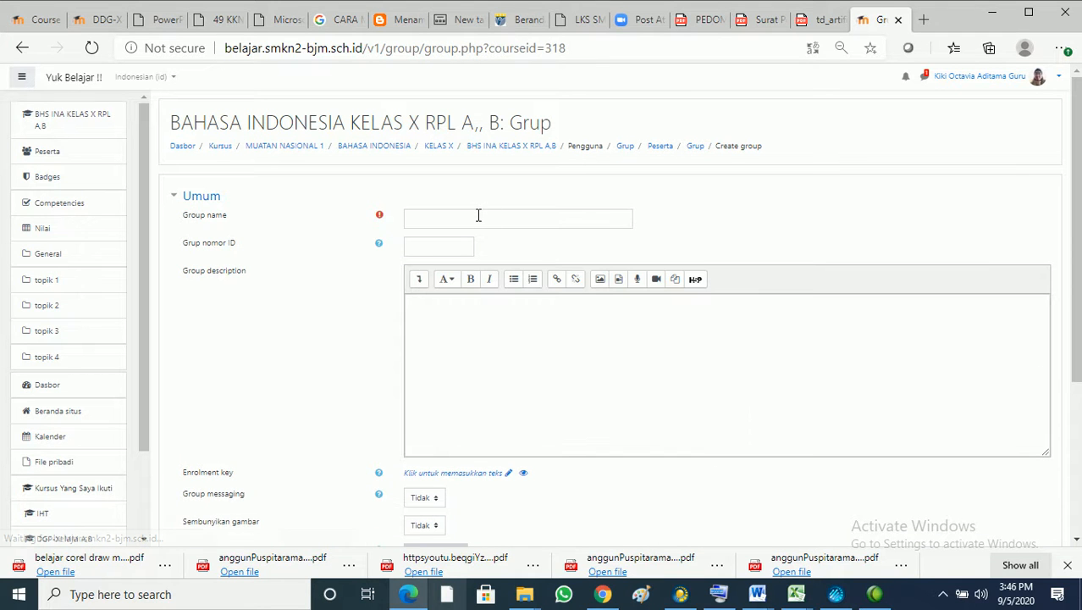
click(478, 215)
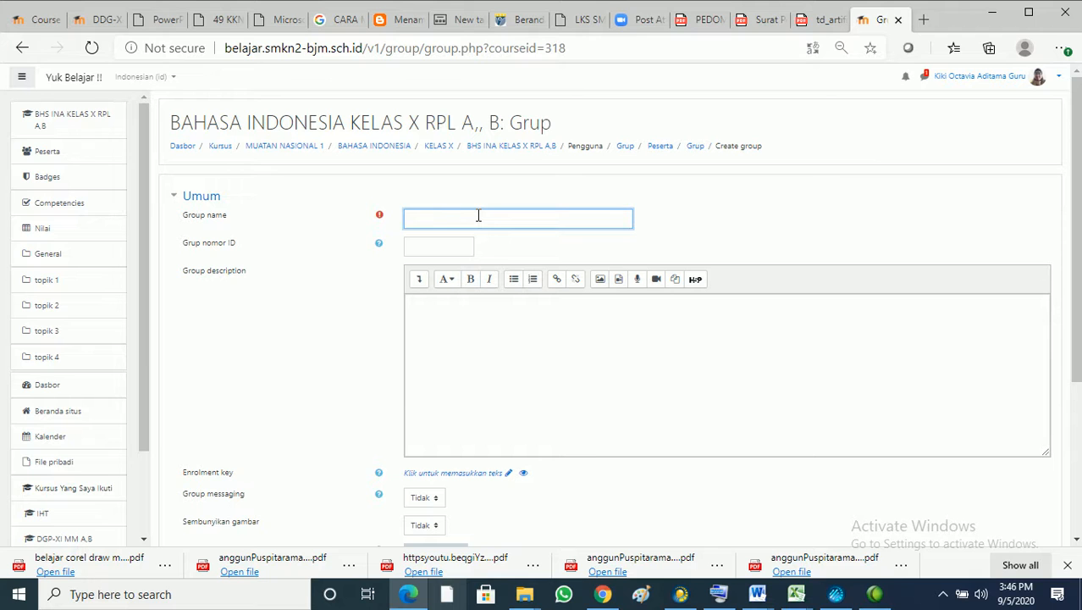
text(KELAS X RPL A)
scroll(1079, 223, down, 3)
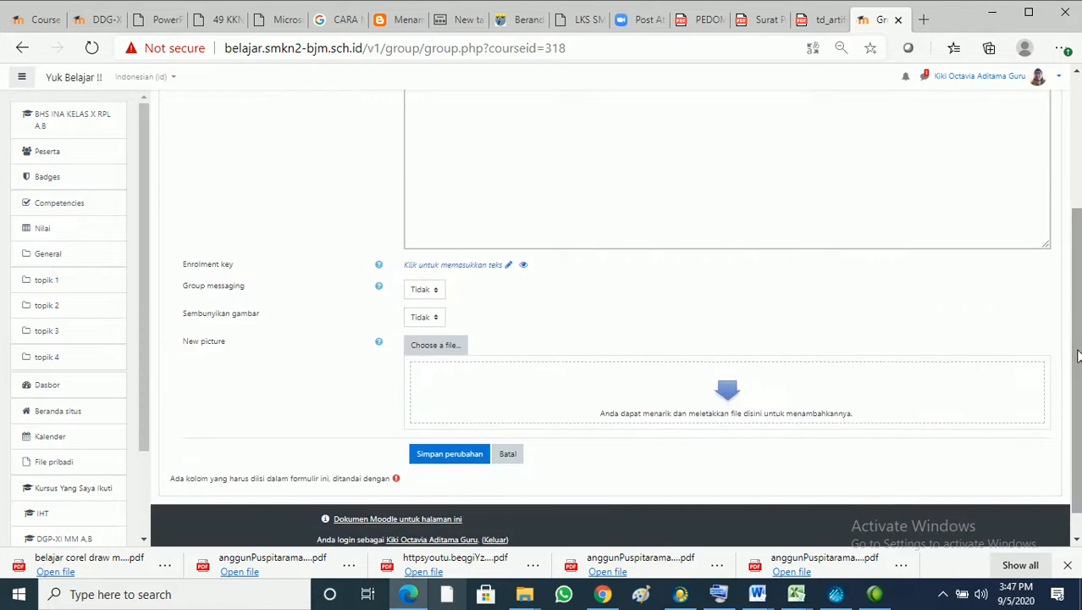
click(447, 456)
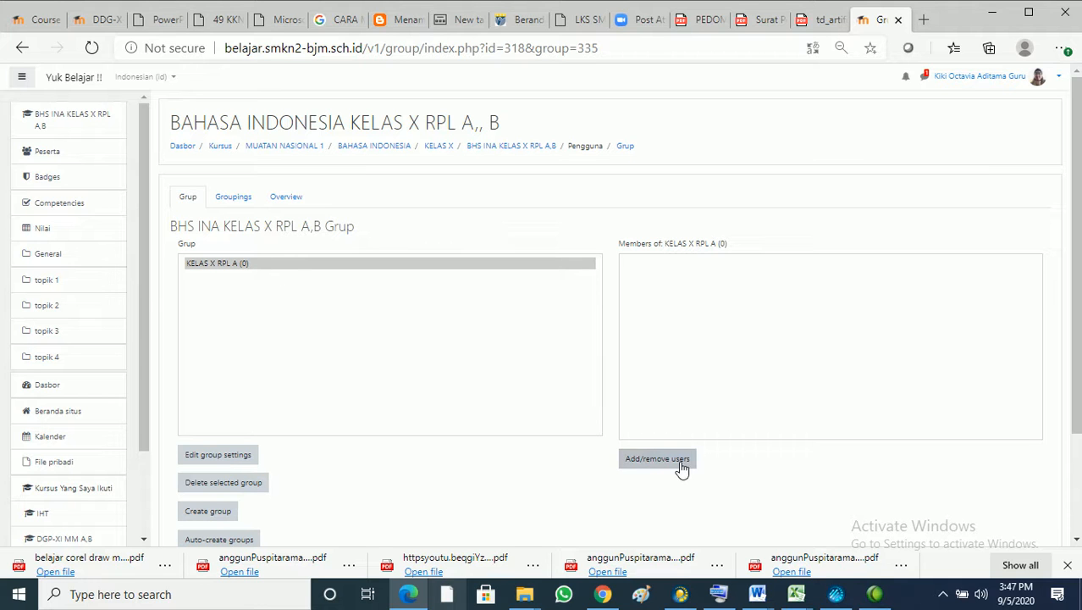
Open the member management of the KELAS X RPL A group and filter its potential members by RPL-XIA
click(533, 269)
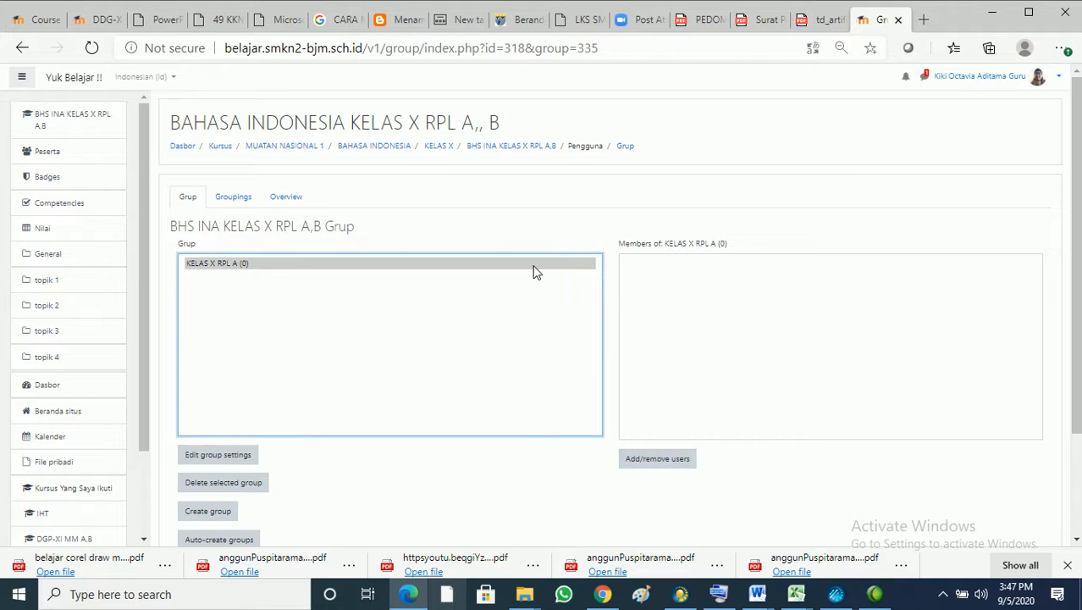
click(691, 459)
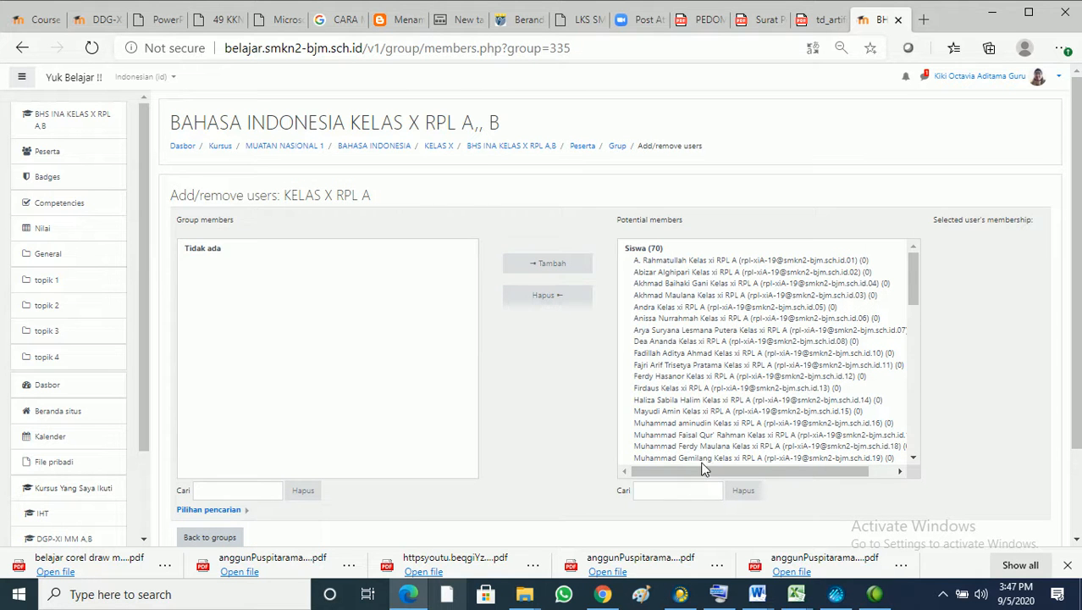
click(691, 491)
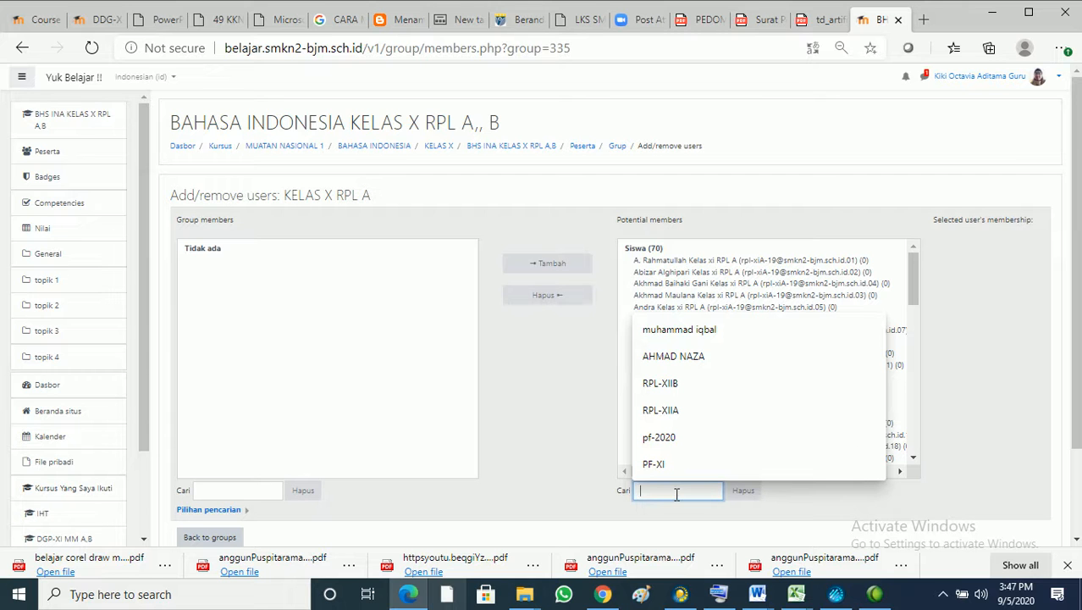
text(RPL)
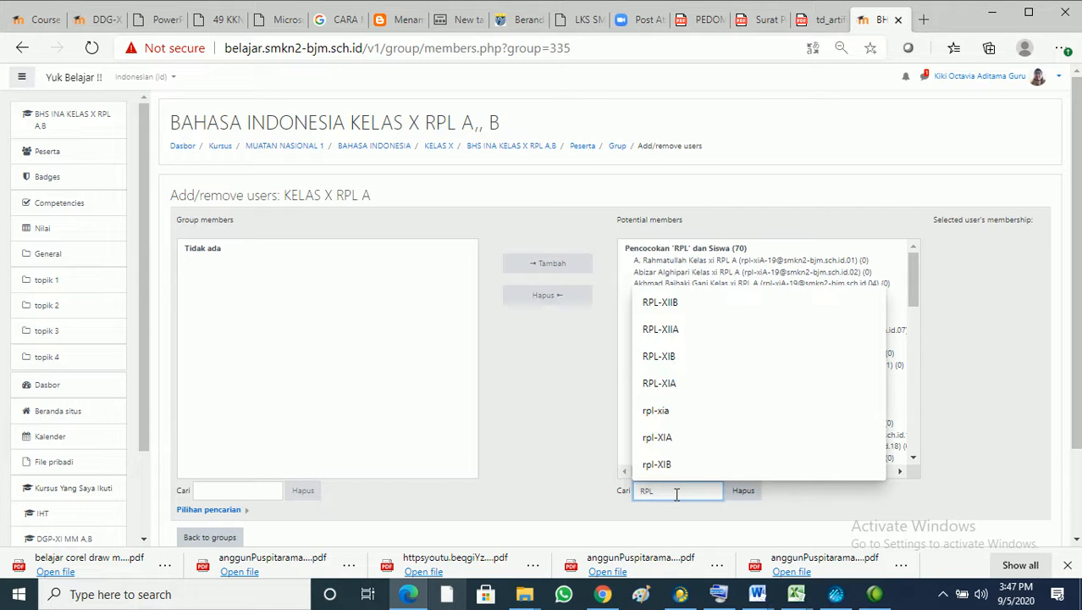
text(-]]]]]]]]]]XI)
key(BackSpace)
key(BackSpace)
key(BackSpace)
key(BackSpace)
key(BackSpace)
key(BackSpace)
key(BackSpace)
key(BackSpace)
key(BackSpace)
key(BackSpace)
key(BackSpace)
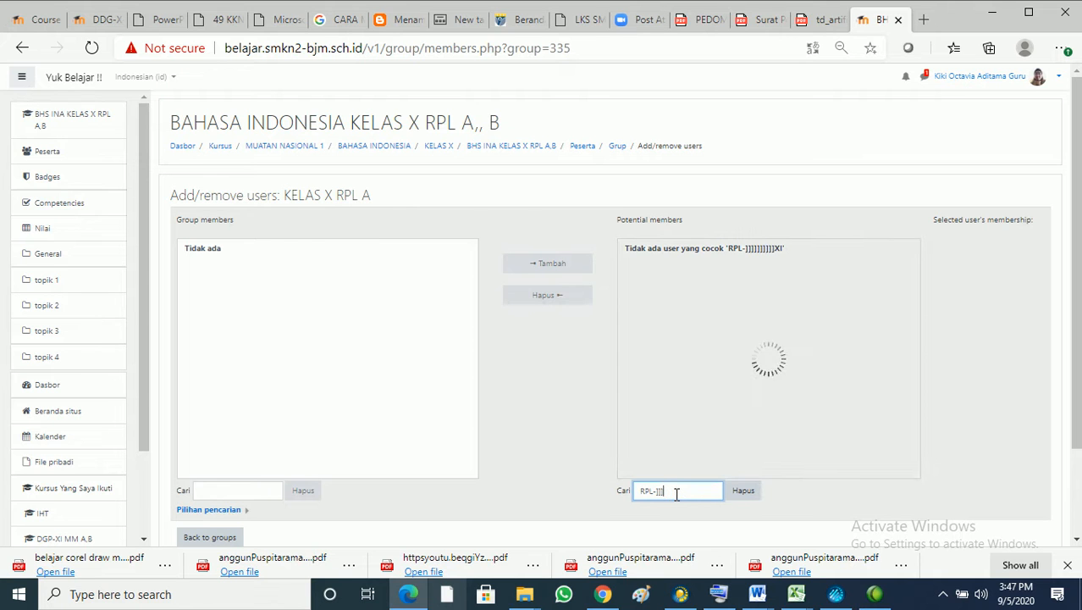
key(BackSpace)
text(XI)
click(669, 386)
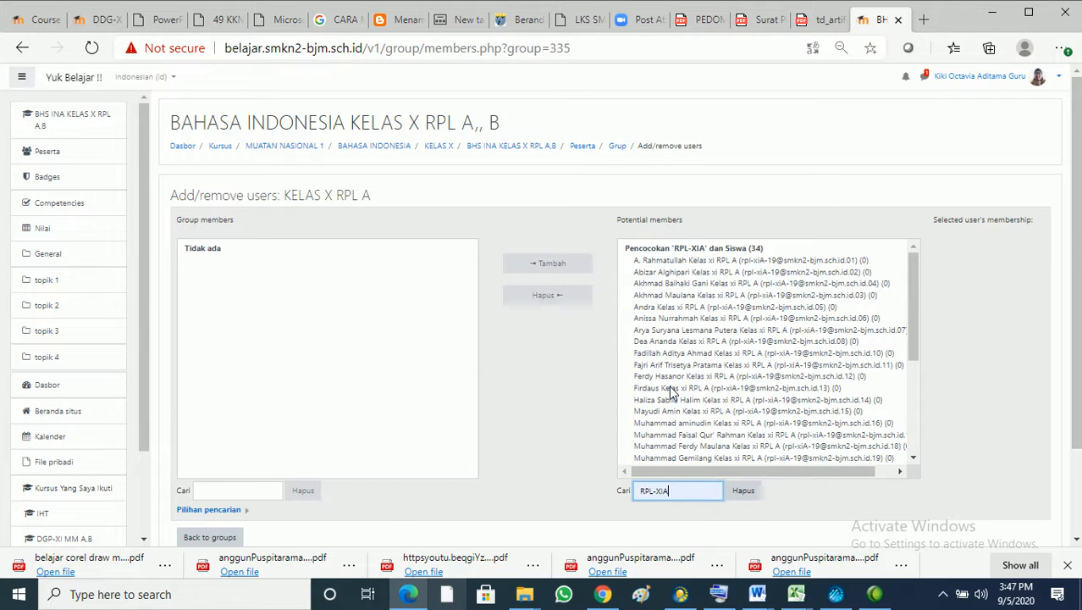
Add all students matching RPL-XIA to the KELAS X RPL A group and return to the groups page
click(696, 261)
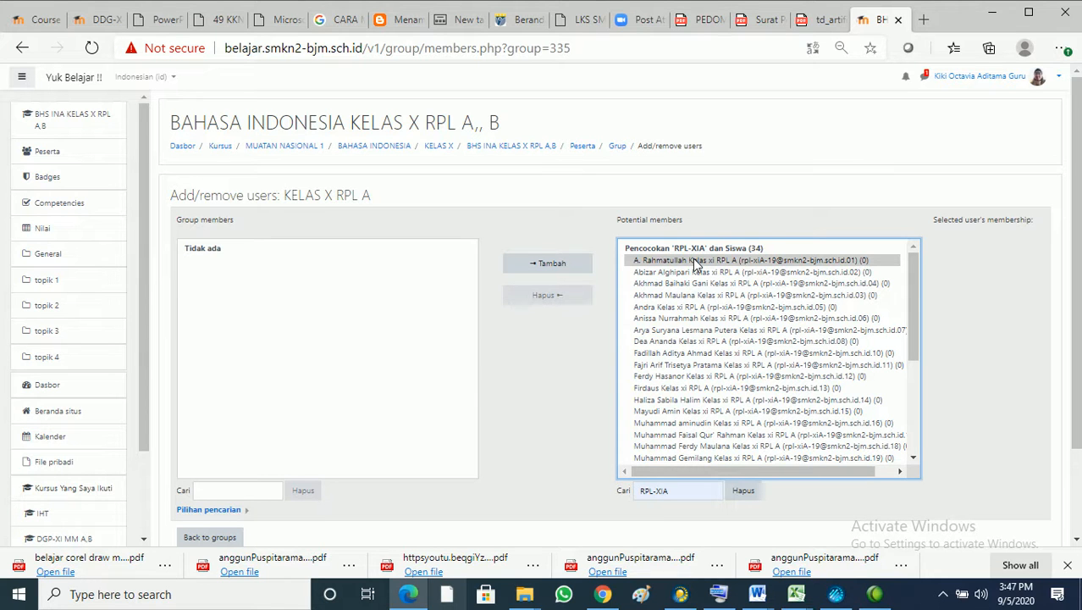
key(shift+End)
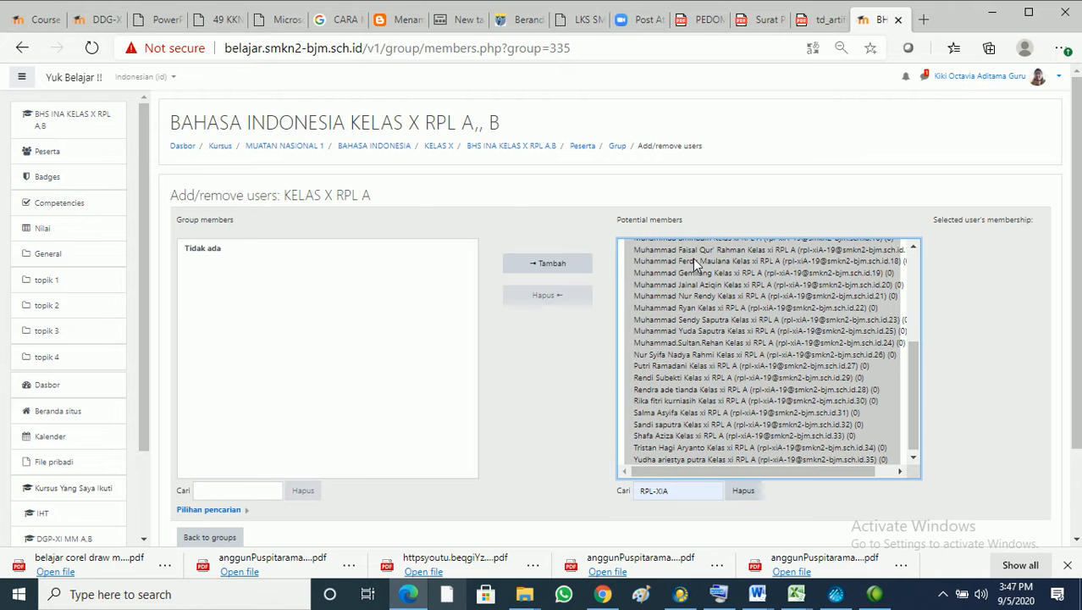
click(577, 266)
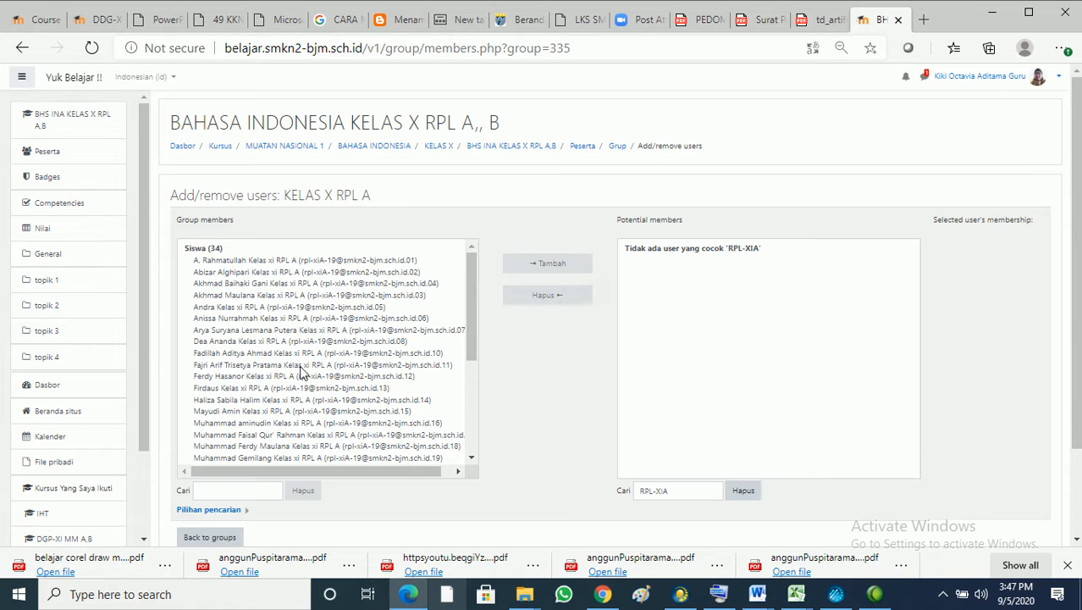
click(210, 538)
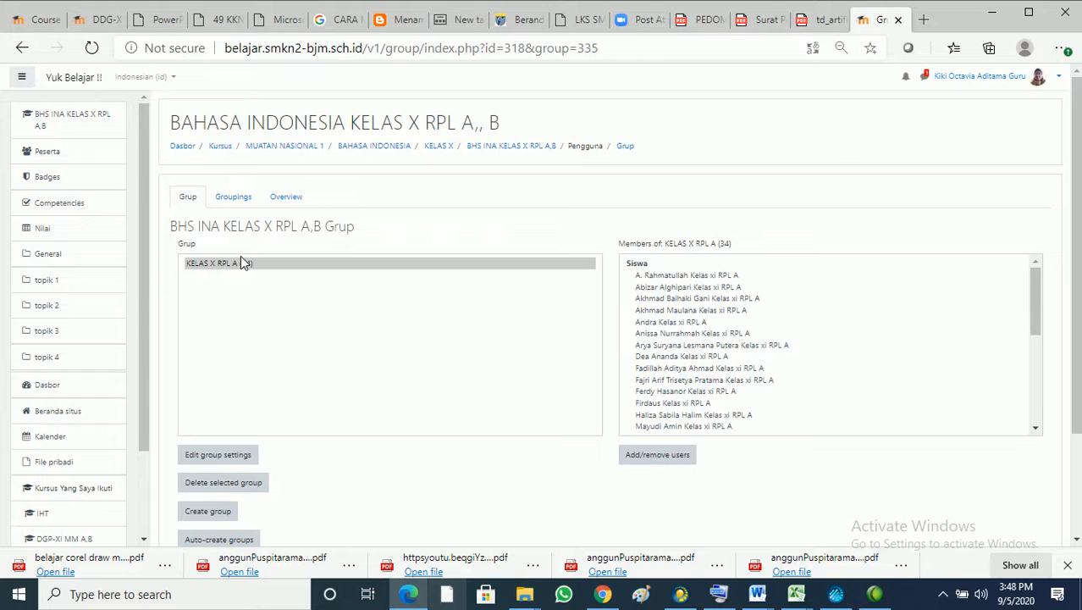
Create a second course group named KELAS XI RPL B and save it
click(209, 512)
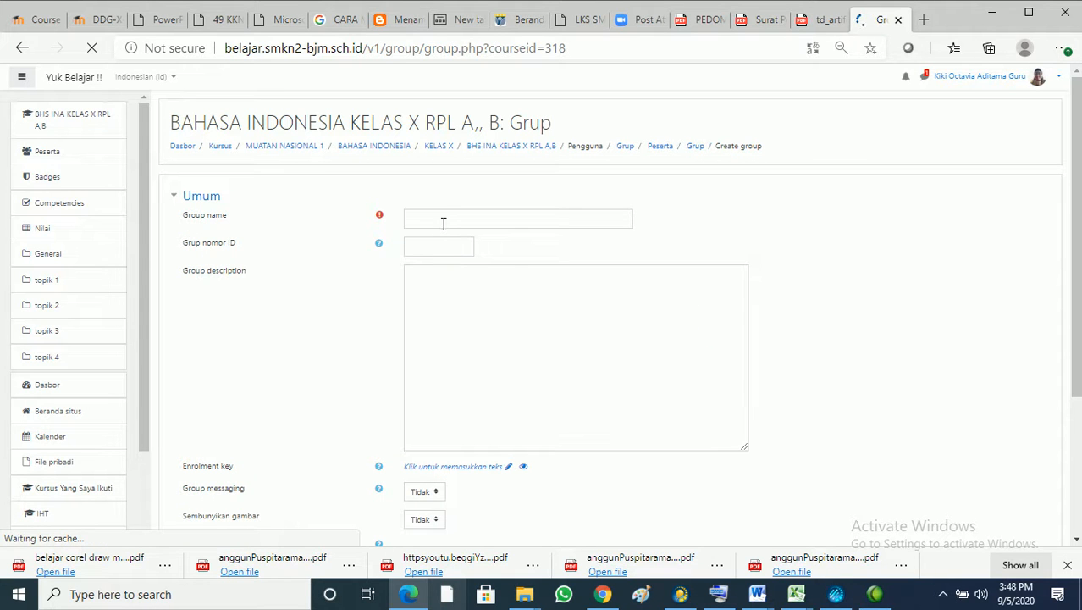
click(443, 221)
text(KELAS XI RPL B)
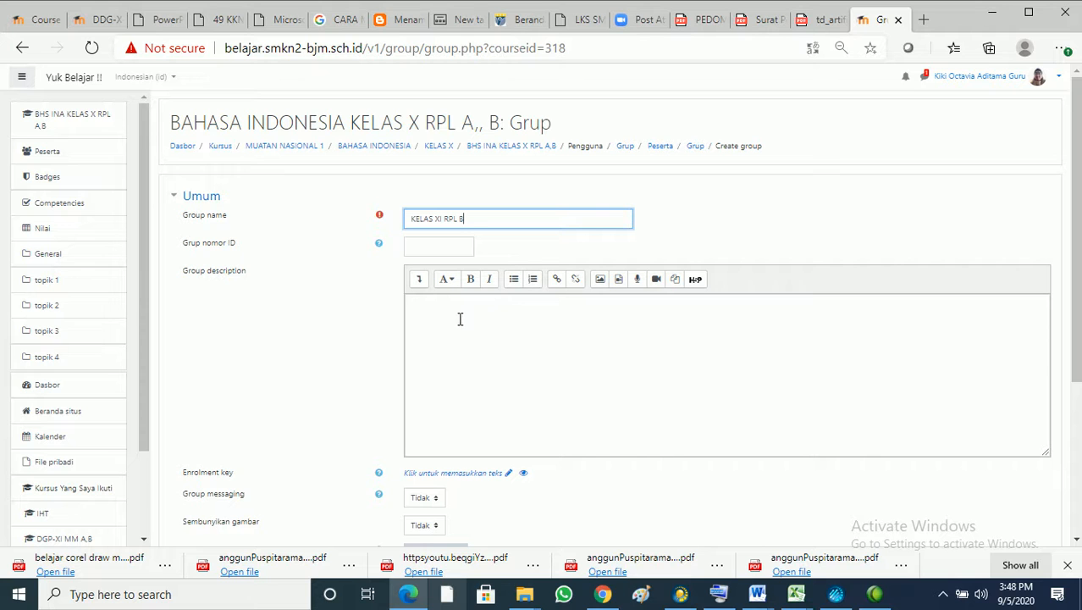
scroll(1067, 179, down, 2)
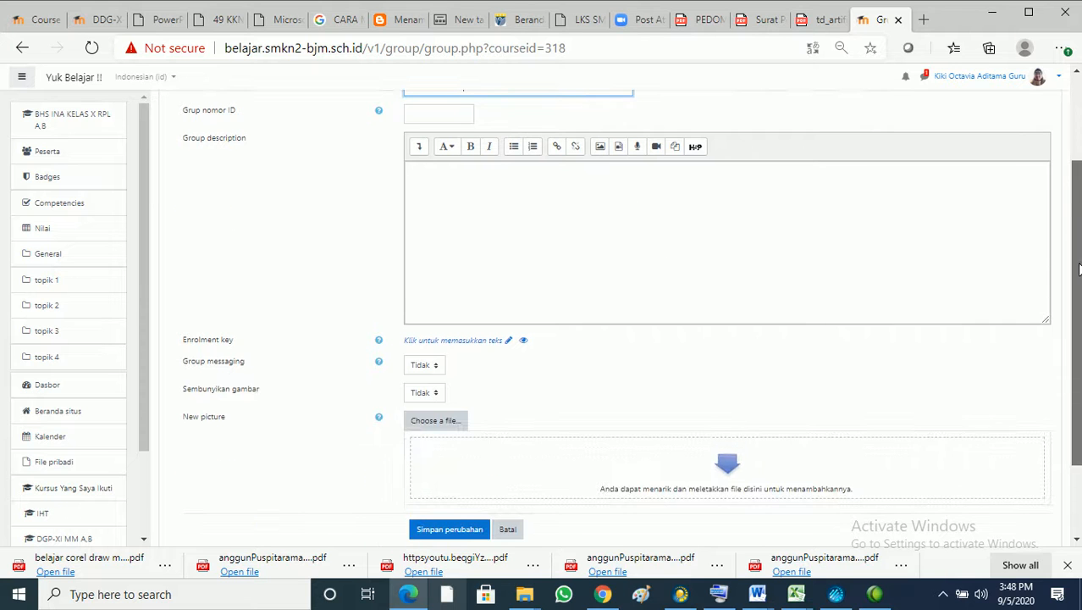
click(451, 529)
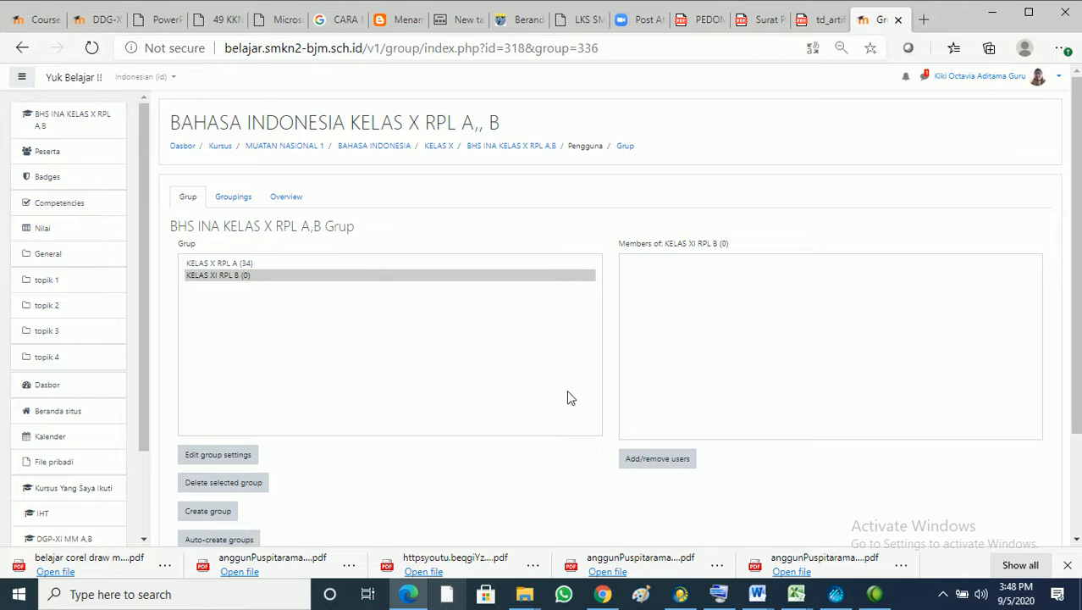
Open the member management of the KELAS XI RPL B group and filter its potential members by RPL-XIB
click(665, 460)
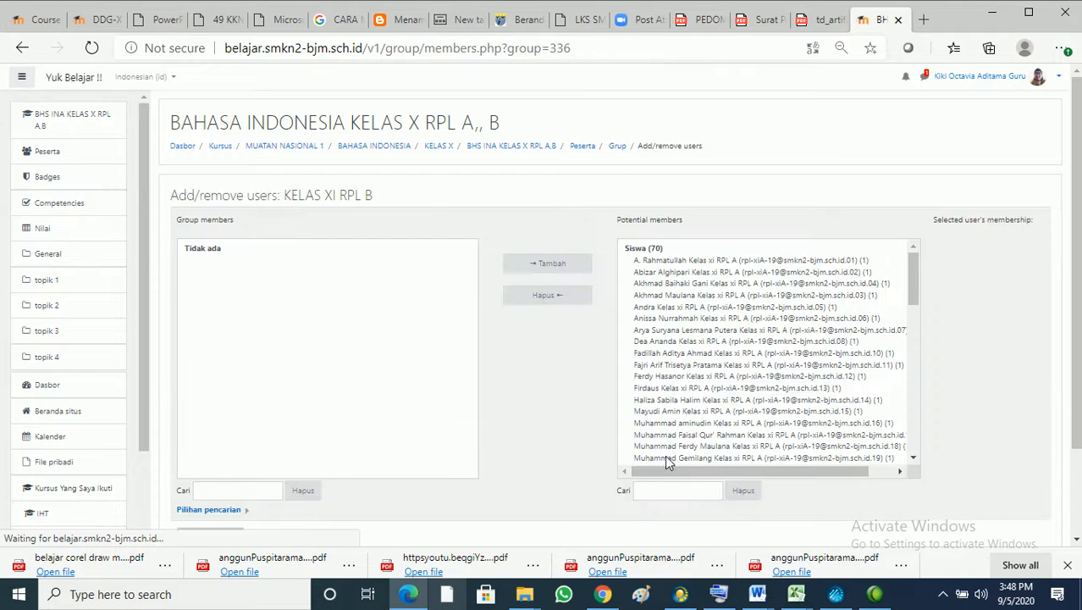
click(667, 490)
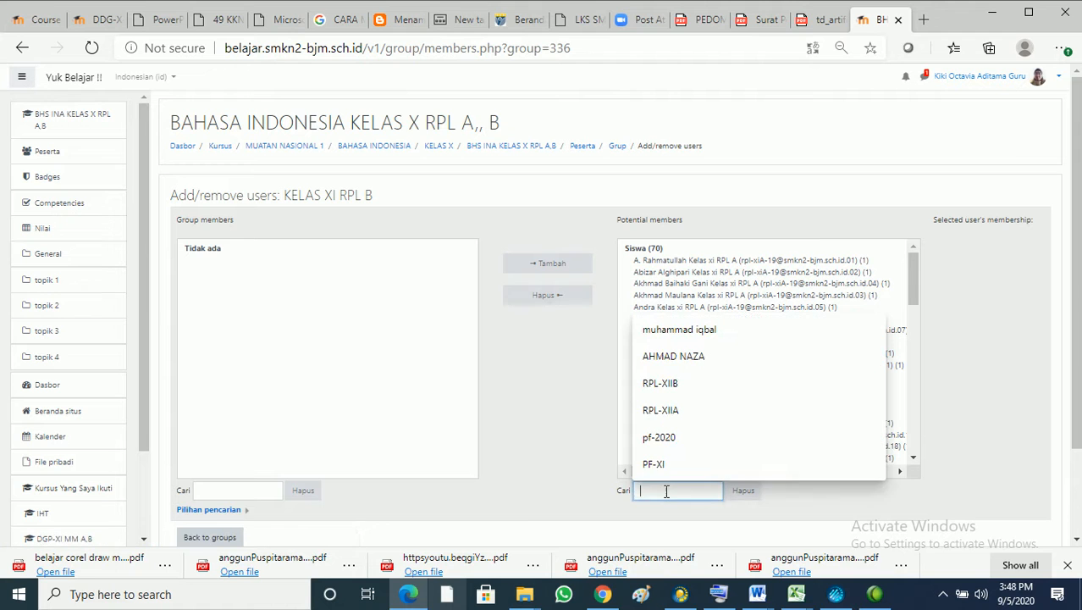
click(665, 415)
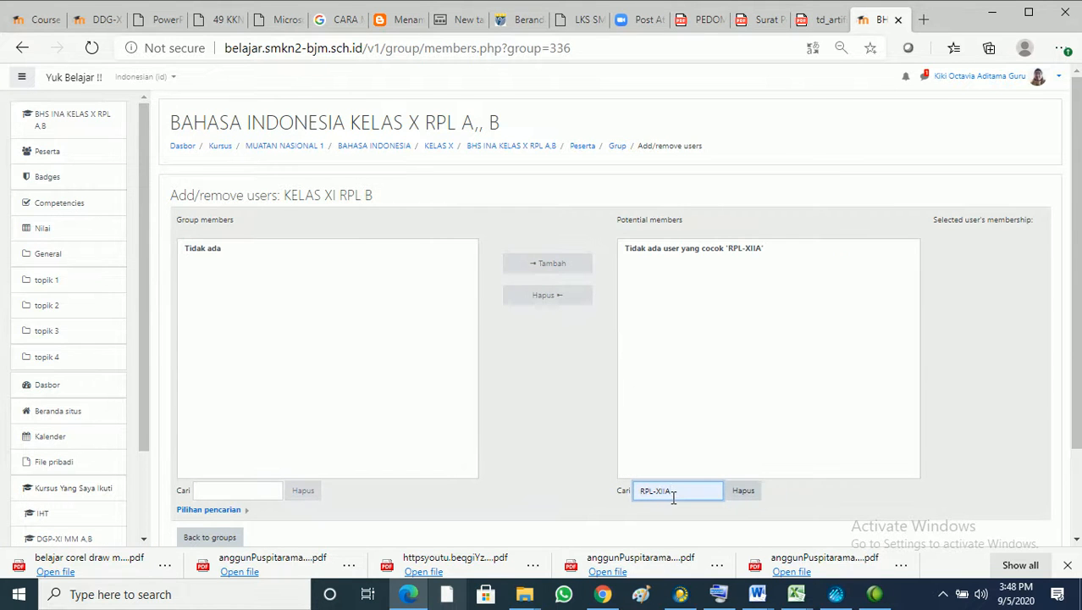
key(BackSpace)
key(BackSpace)
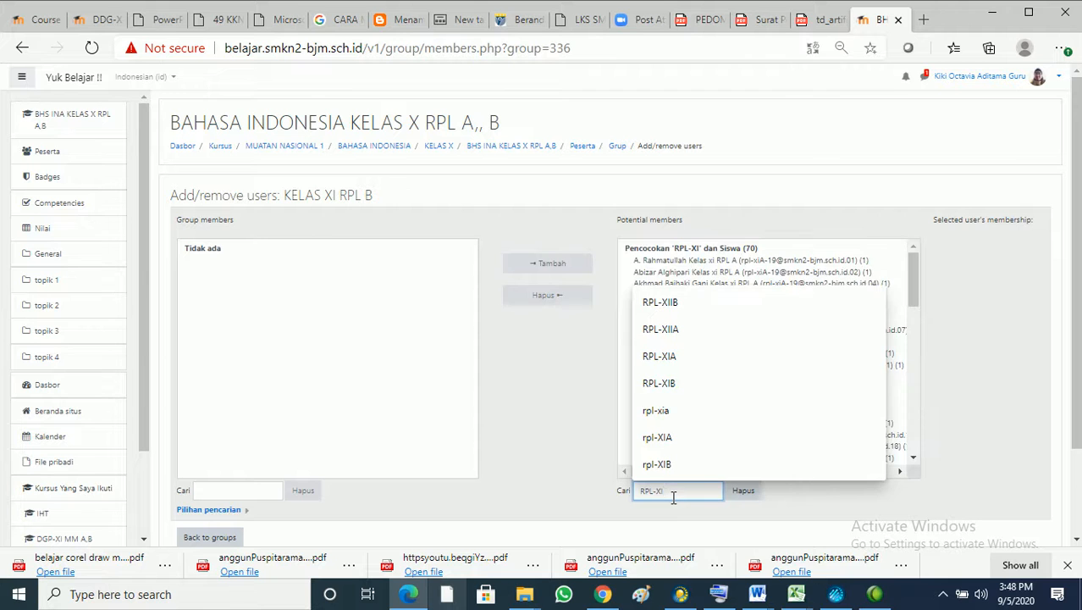
text(B)
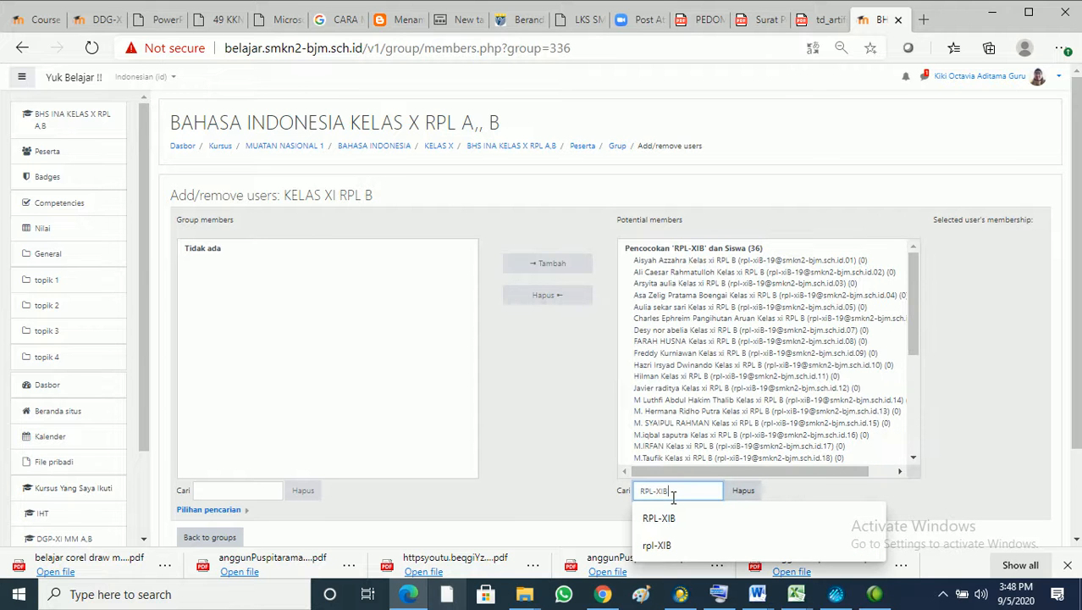
Add all students matching RPL-XIB to the KELAS XI RPL B group and return to the groups page
click(648, 263)
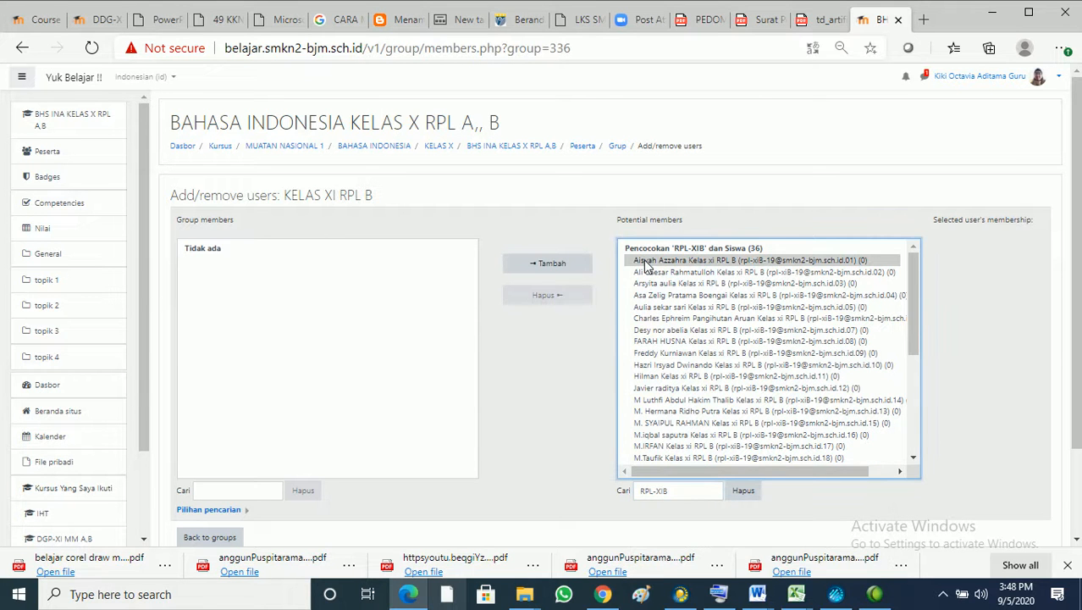
key(shift+End)
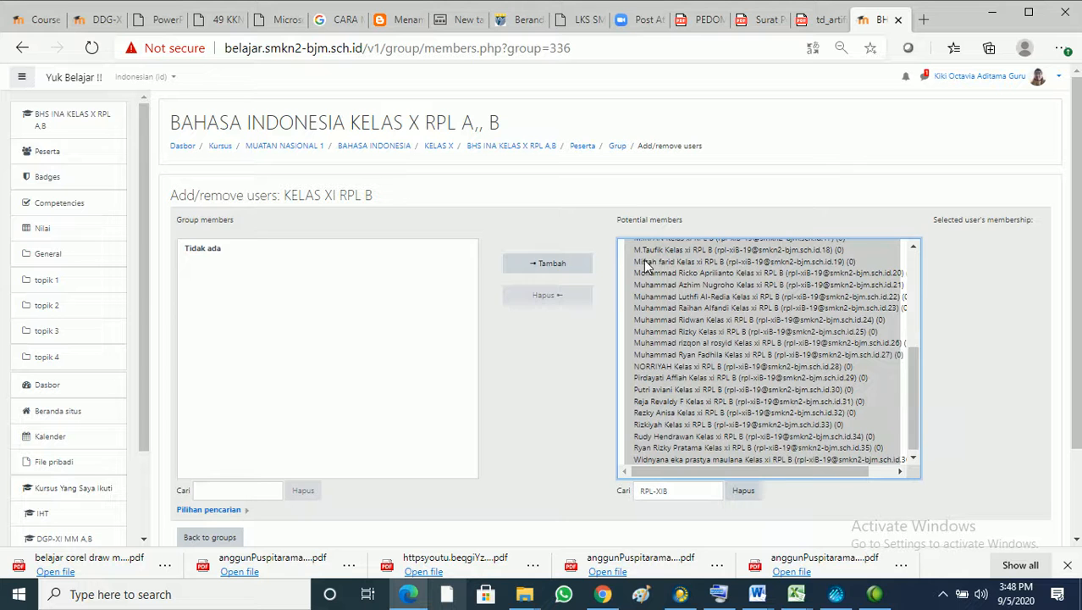
click(569, 265)
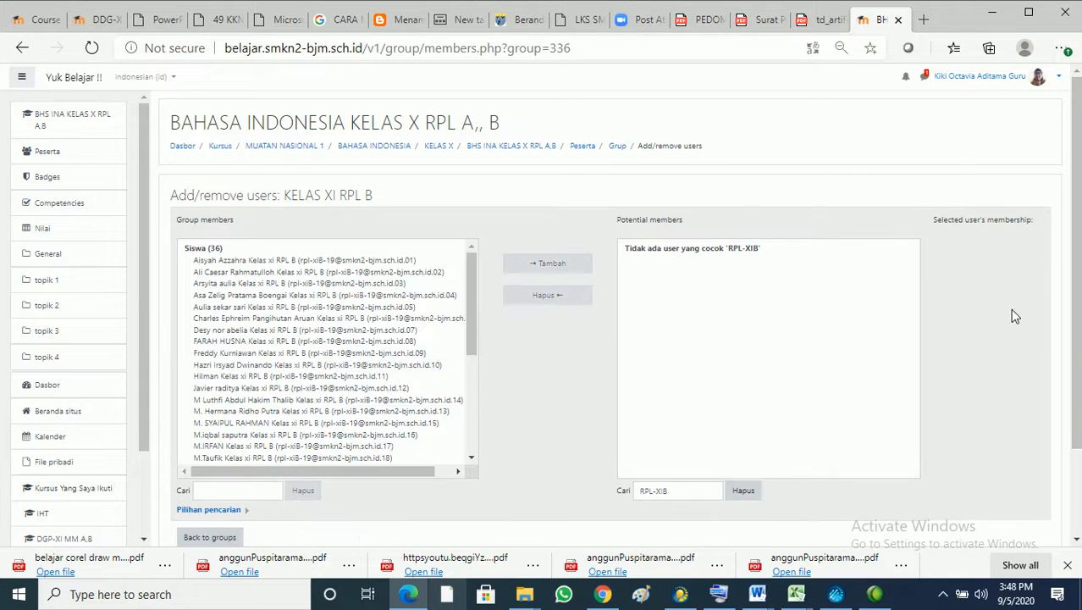
scroll(1077, 309, down, 1)
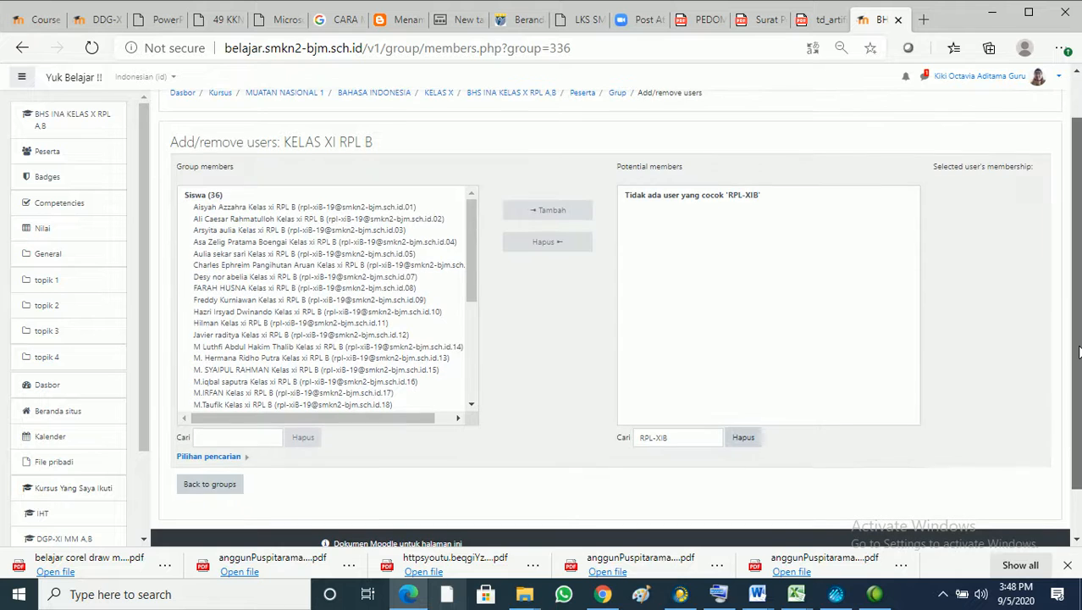
click(226, 489)
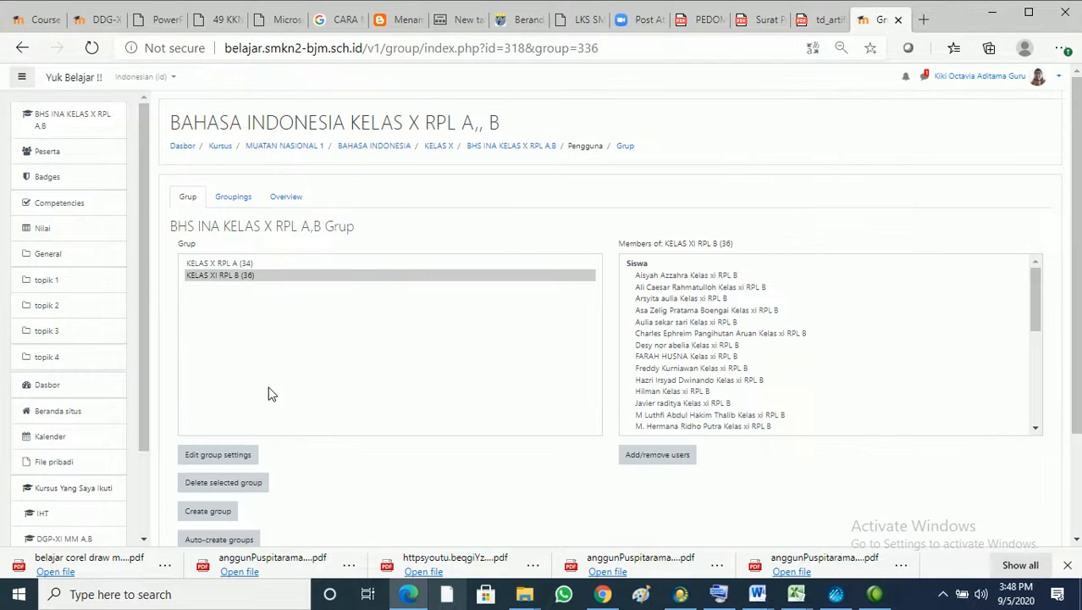